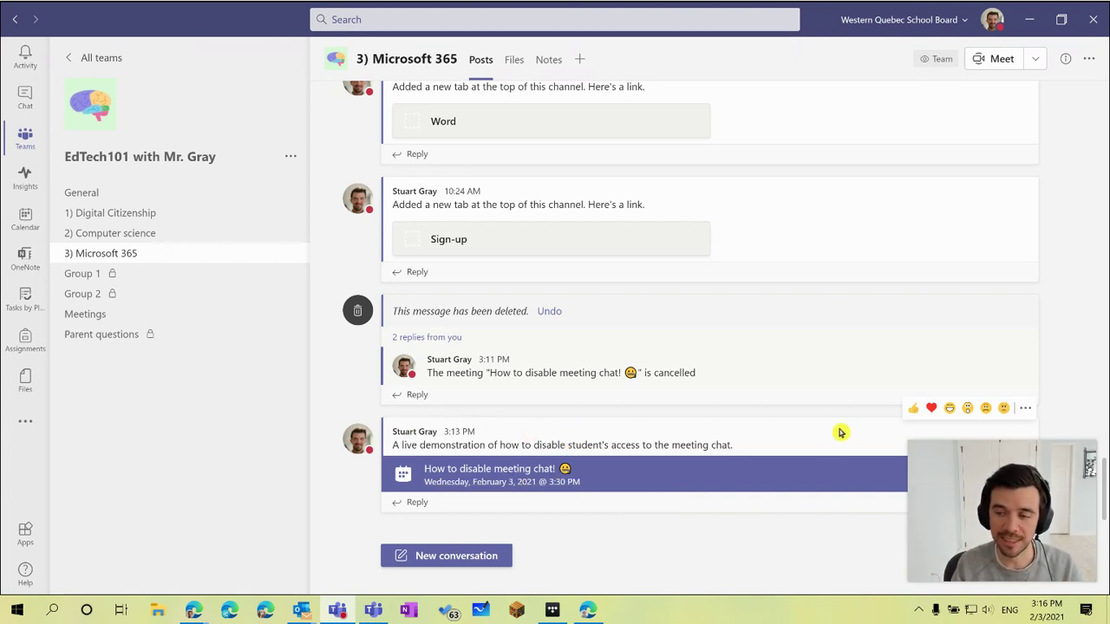
mouse_move(972, 482)
left_click_drag(971, 481, 181, 465)
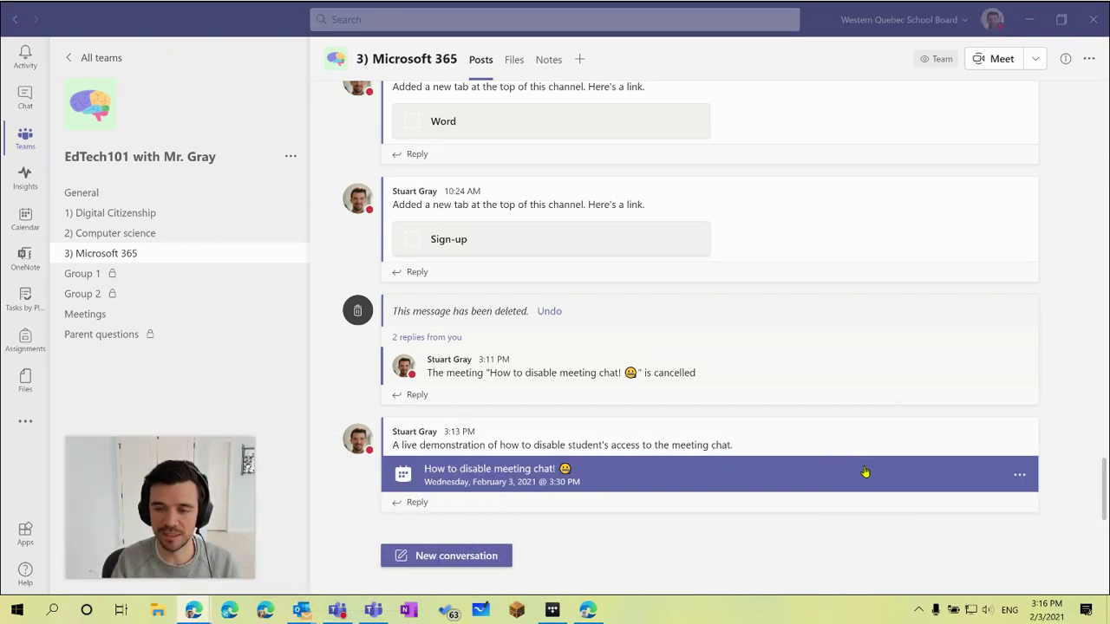
Step: Edit the "How to disable meeting chat!" meeting post so that only "You and moderators can reply", and save the change
mouse_move(867, 473)
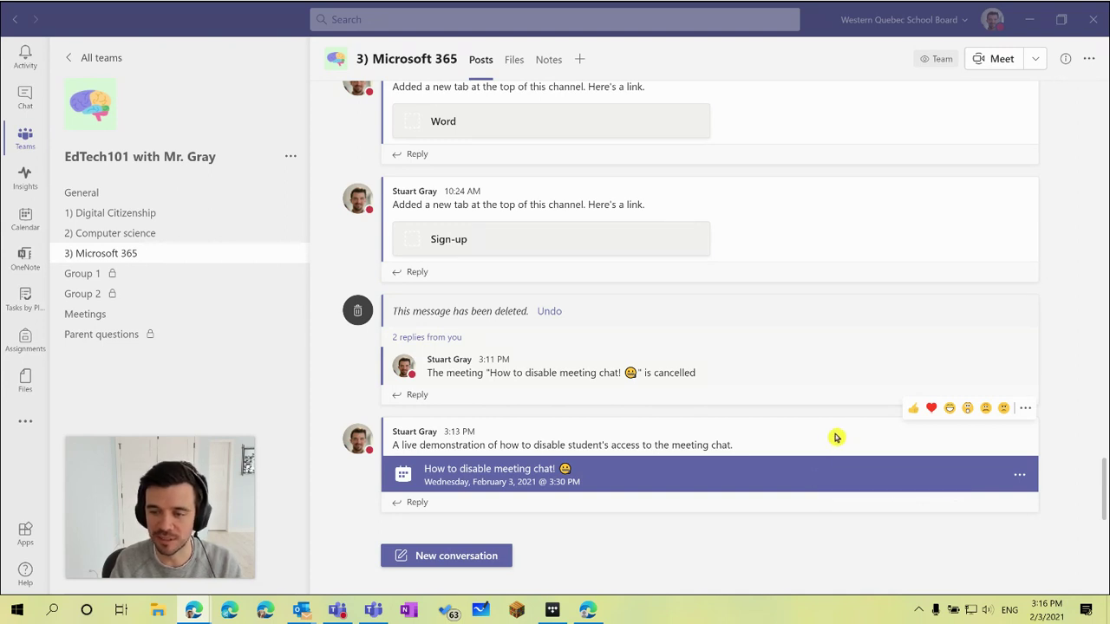
left_click(1023, 414)
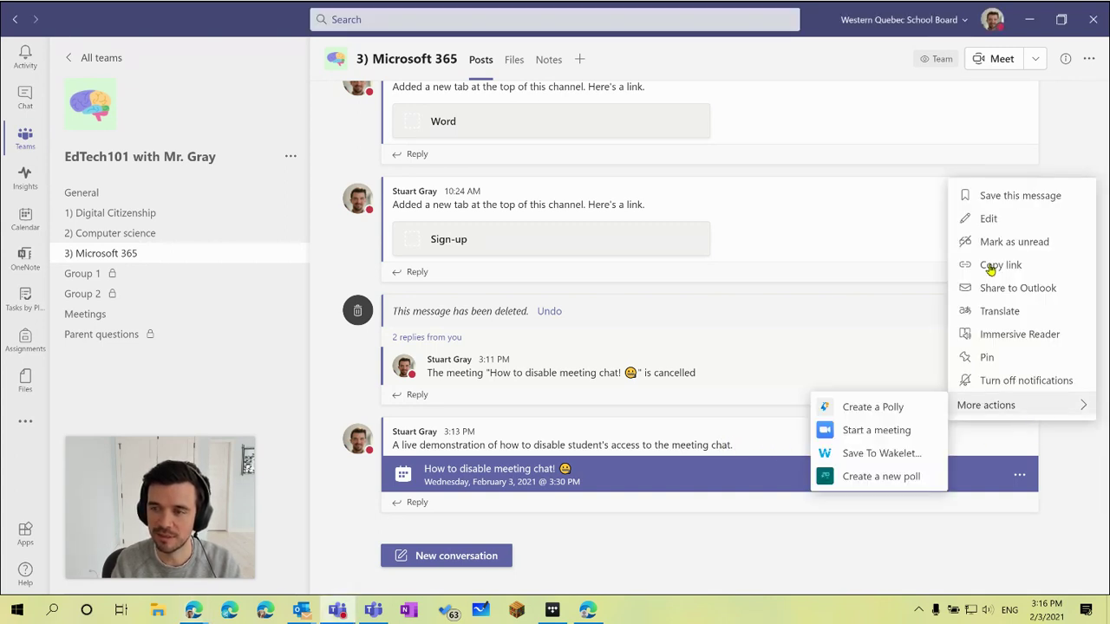
left_click(989, 220)
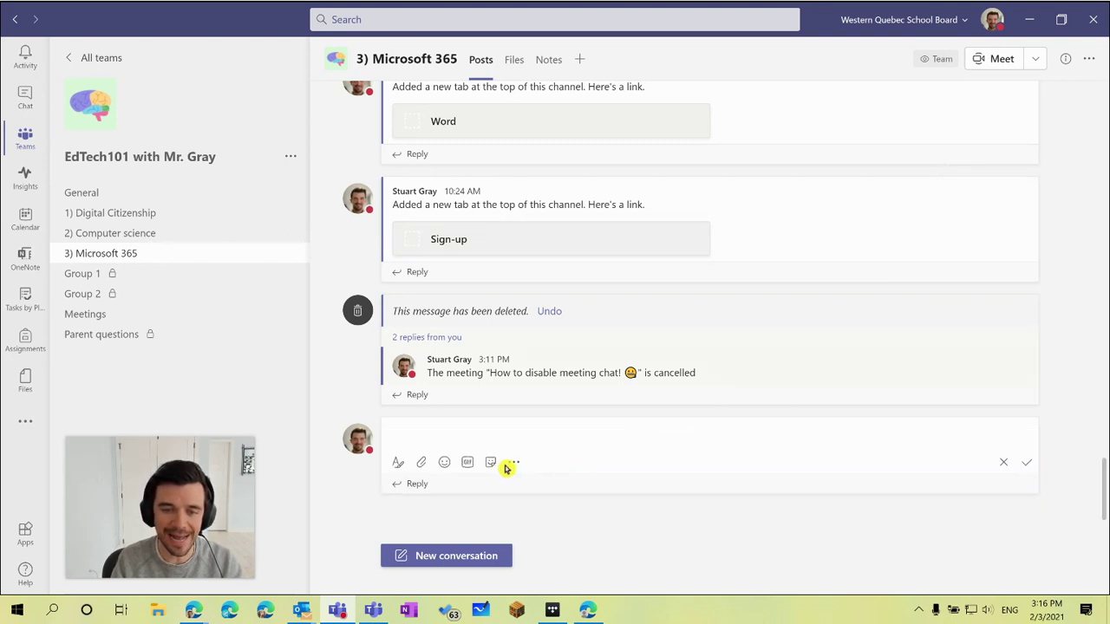
left_click(398, 480)
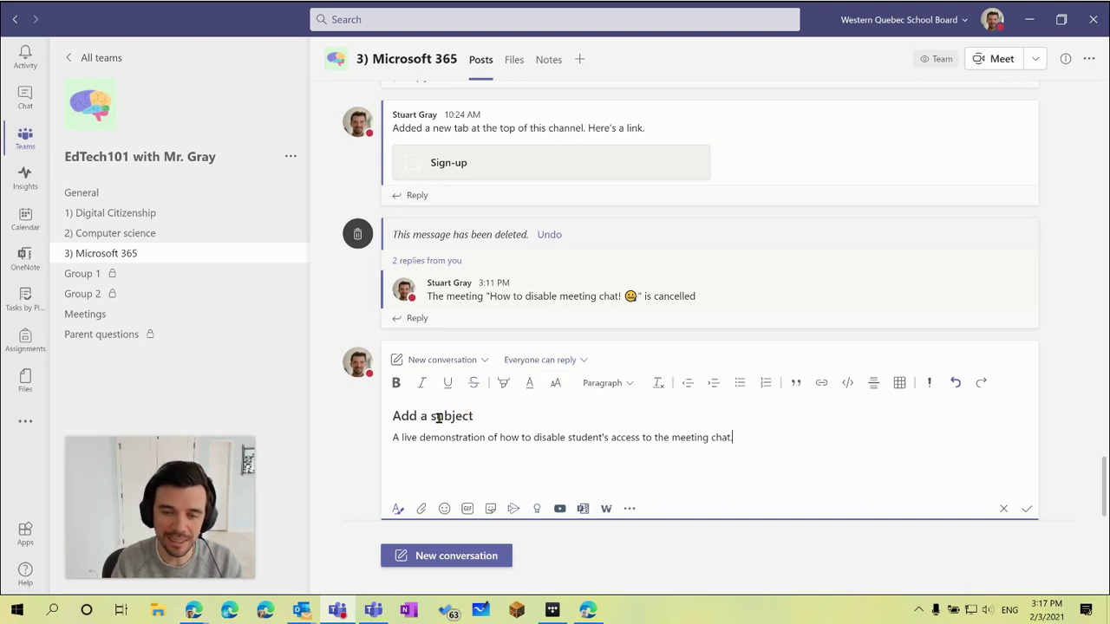
left_click(534, 367)
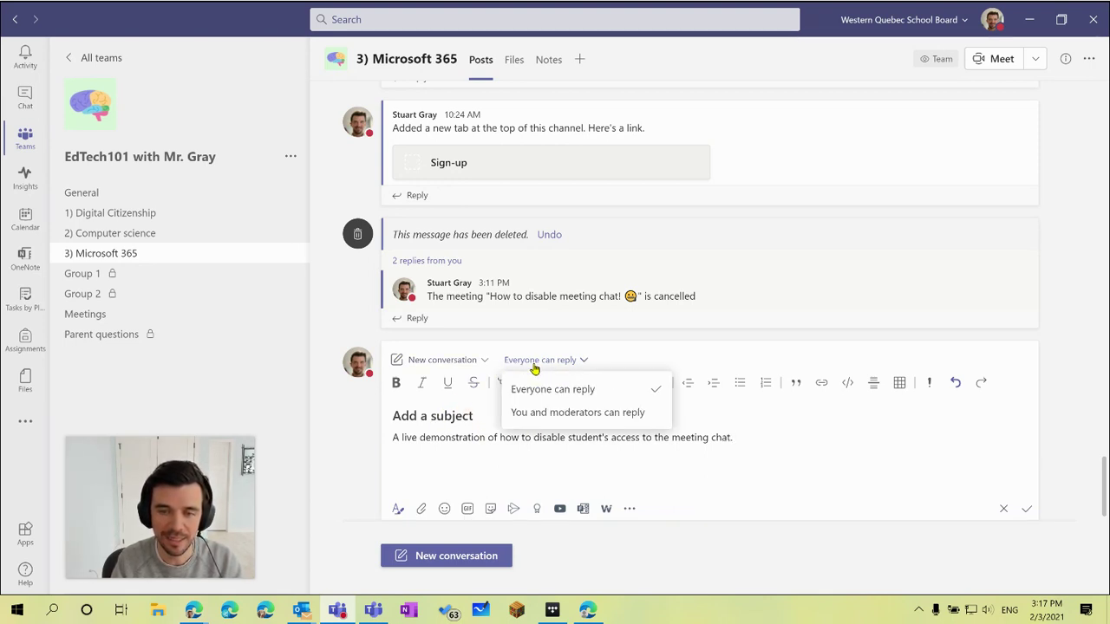
left_click(649, 416)
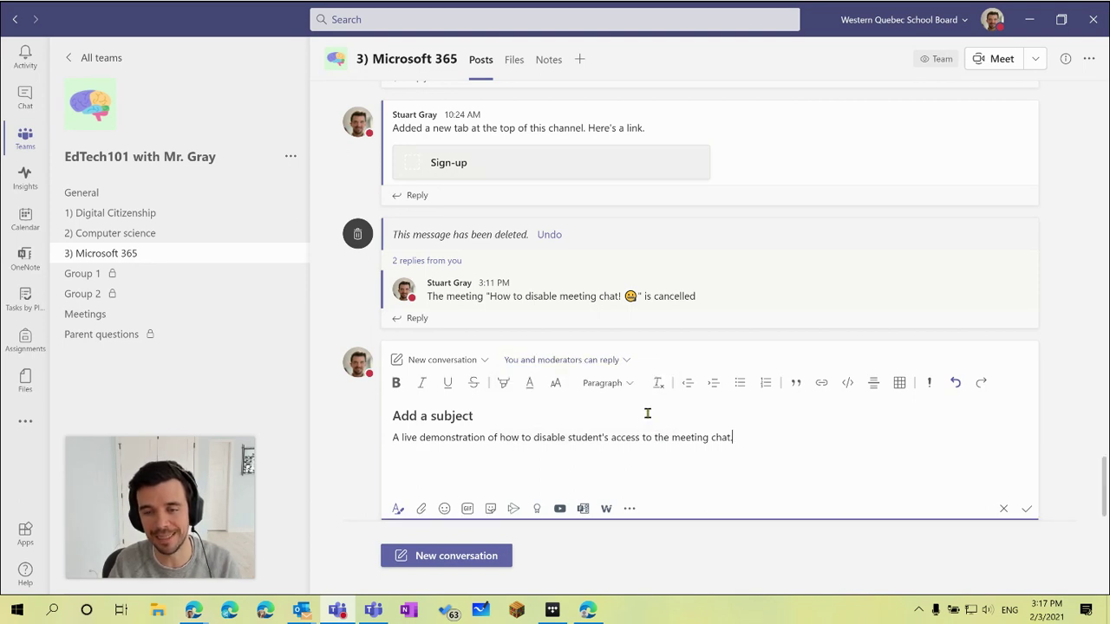
left_click(1027, 513)
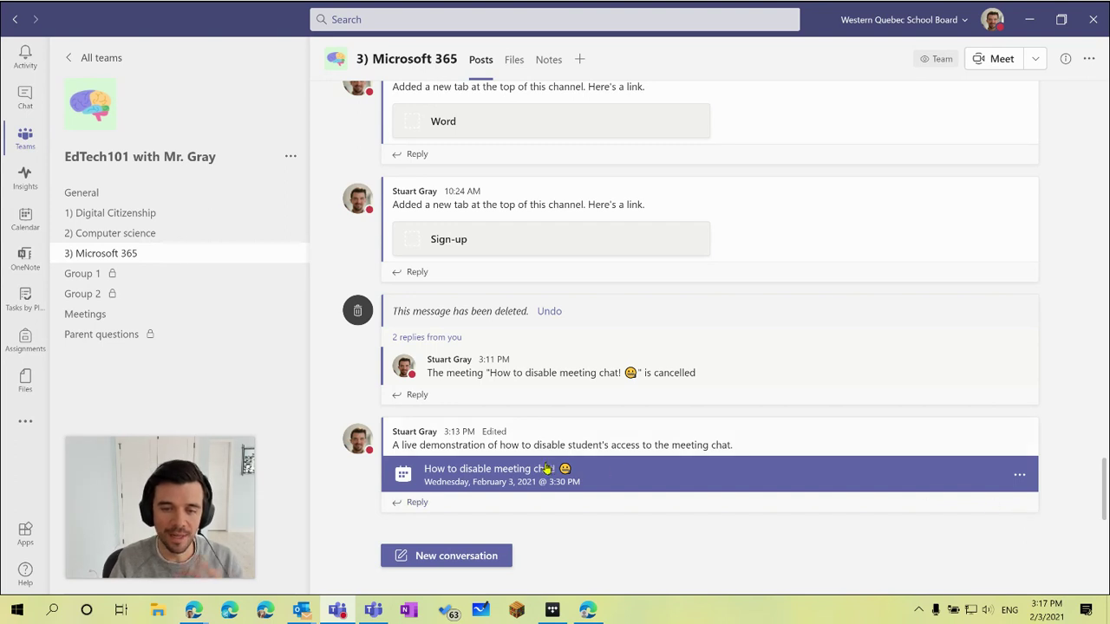
Step: Open the "How to disable meeting chat!" meeting and join it full-screen with the microphone and camera turned off
left_click(516, 478)
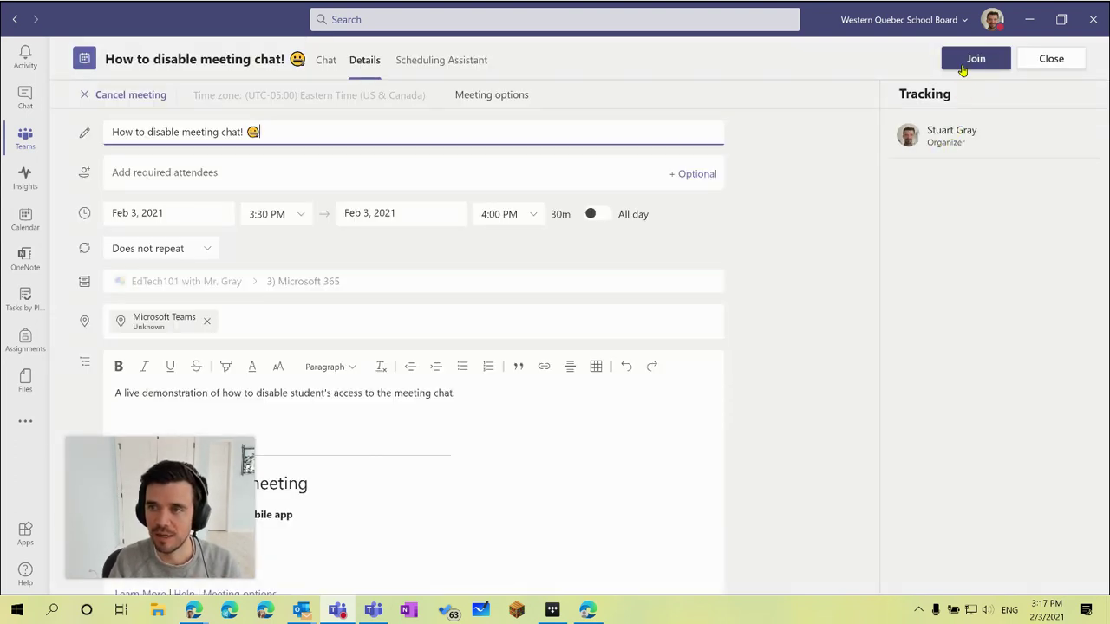
left_click(966, 59)
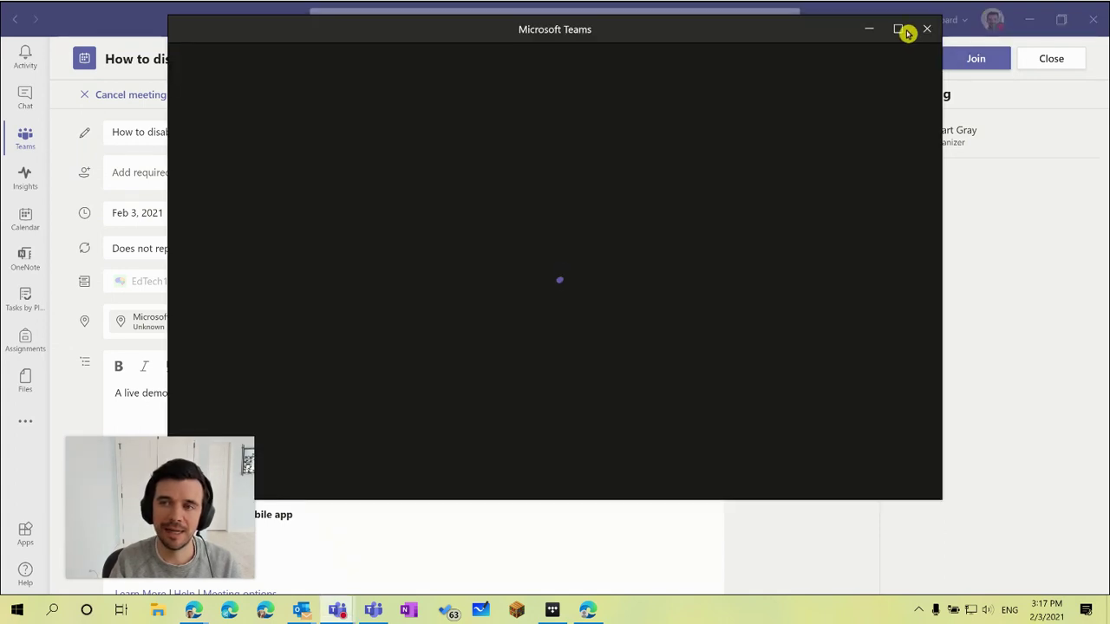
left_click(897, 31)
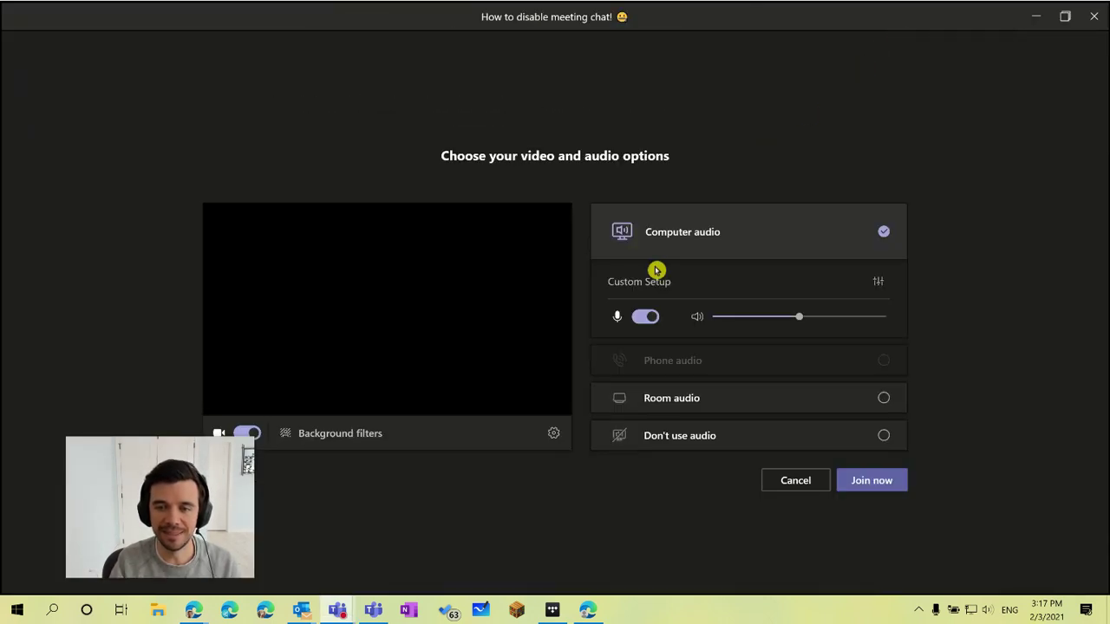
left_click(647, 317)
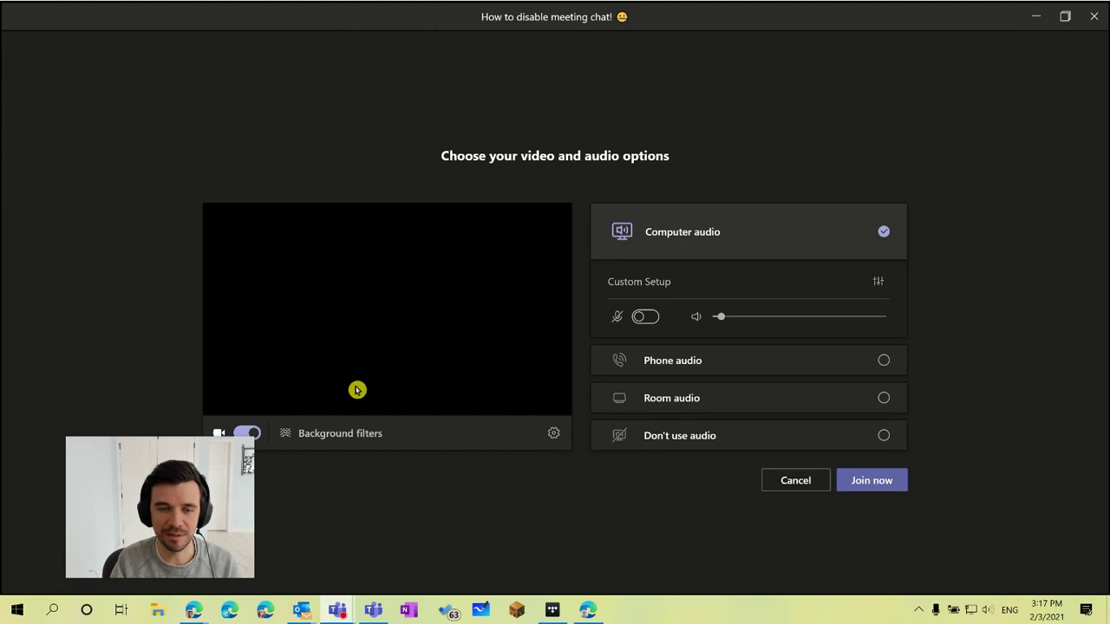
left_click(248, 434)
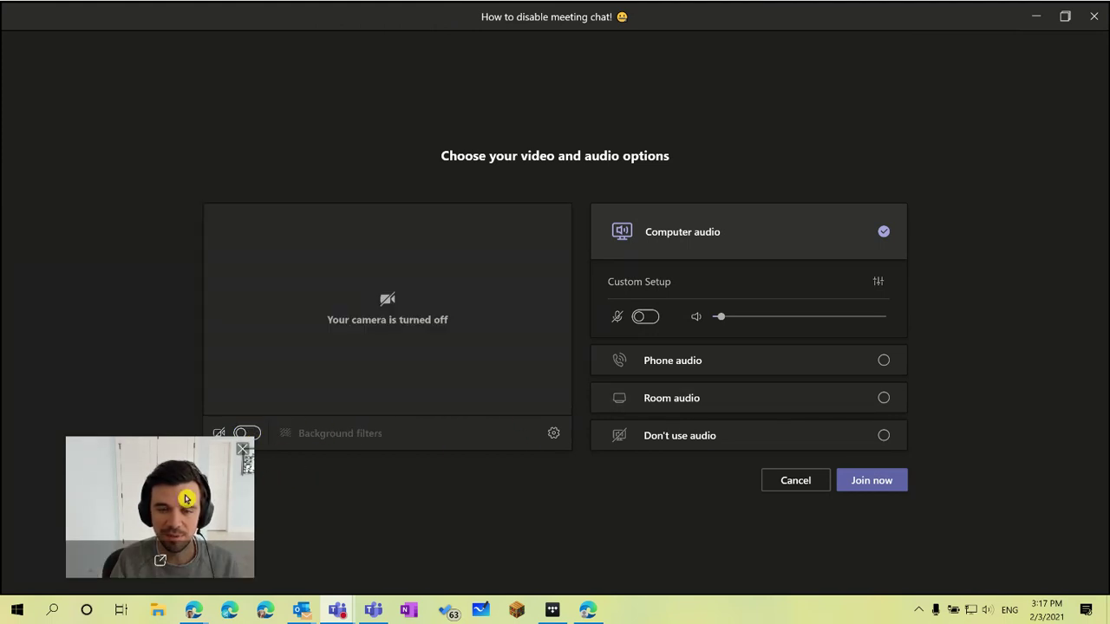
left_click(874, 482)
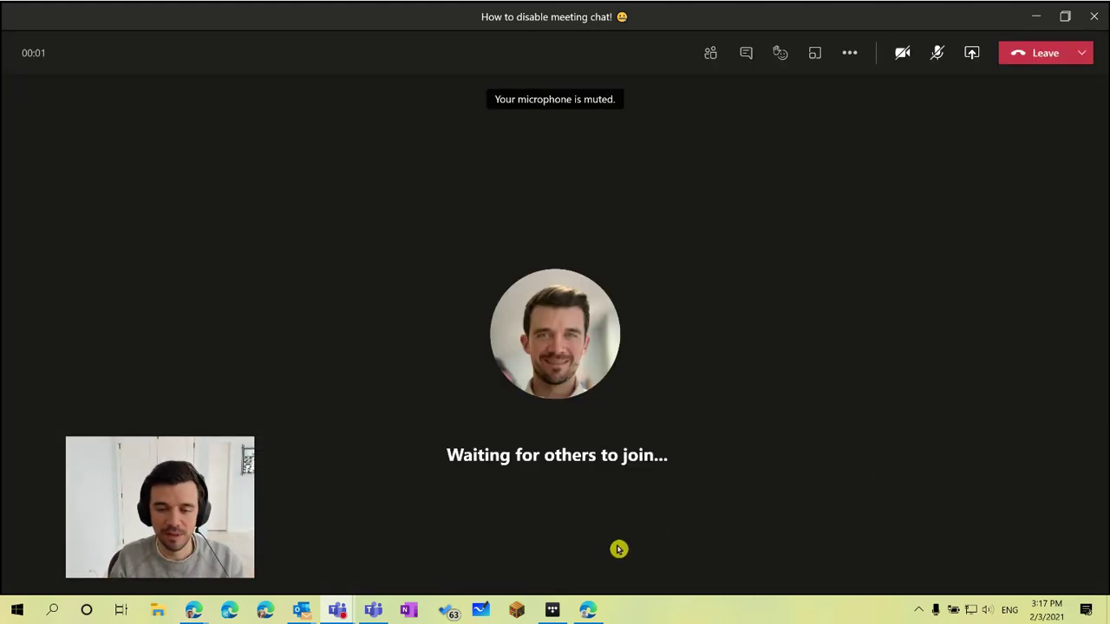
Step: Switch to the student's Teams session in Edge and join the channel meeting with camera and microphone off
mouse_move(588, 611)
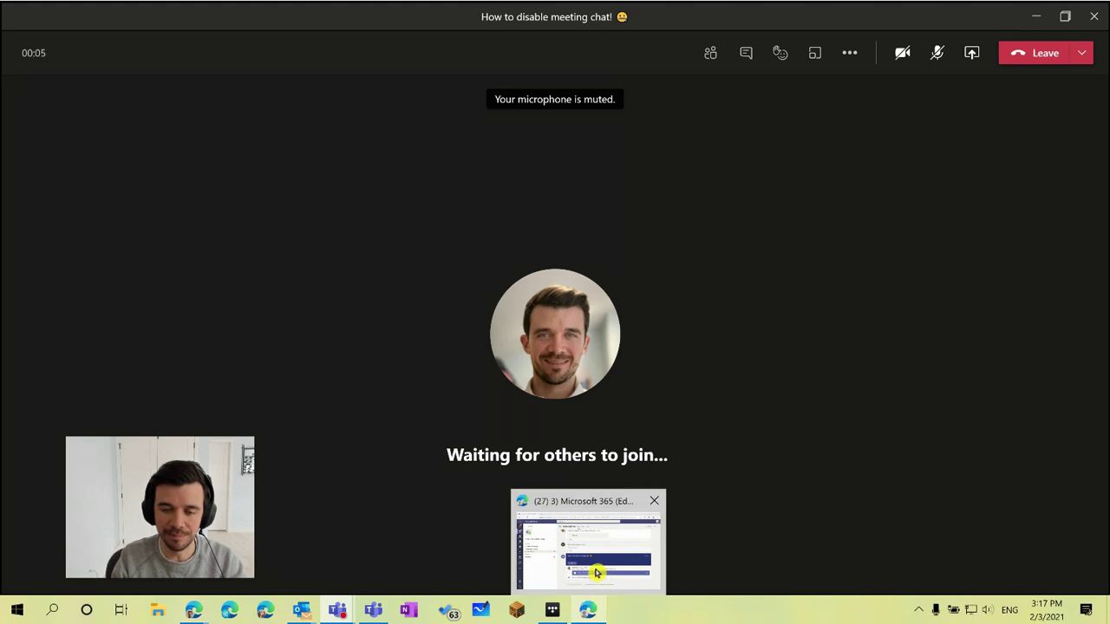
left_click(596, 573)
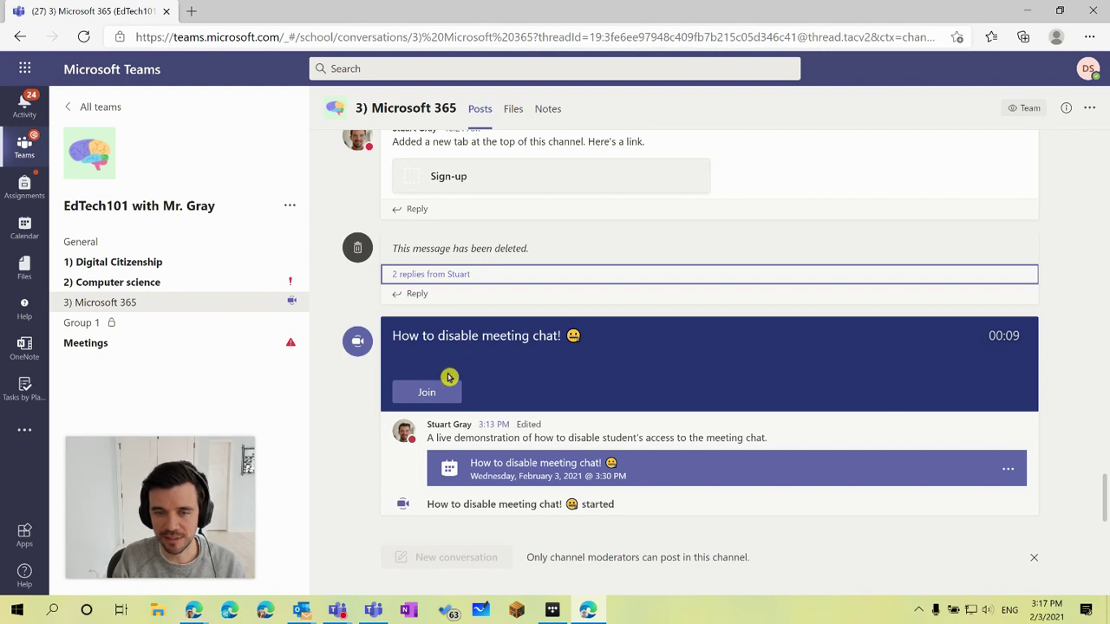
left_click(415, 393)
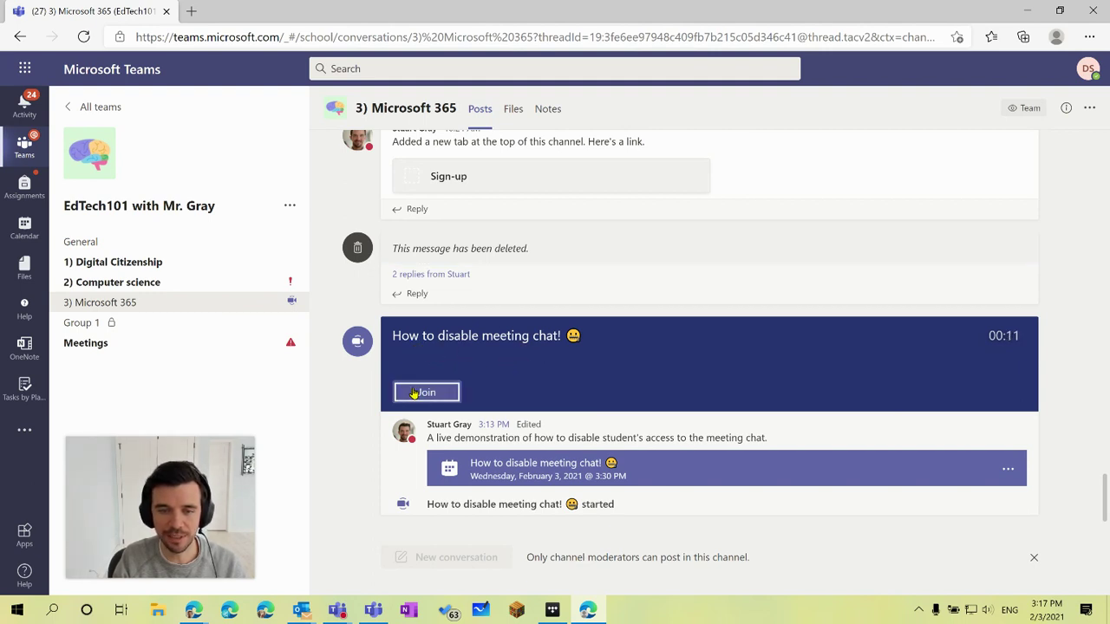
left_click(547, 431)
left_click(547, 431)
left_click(560, 404)
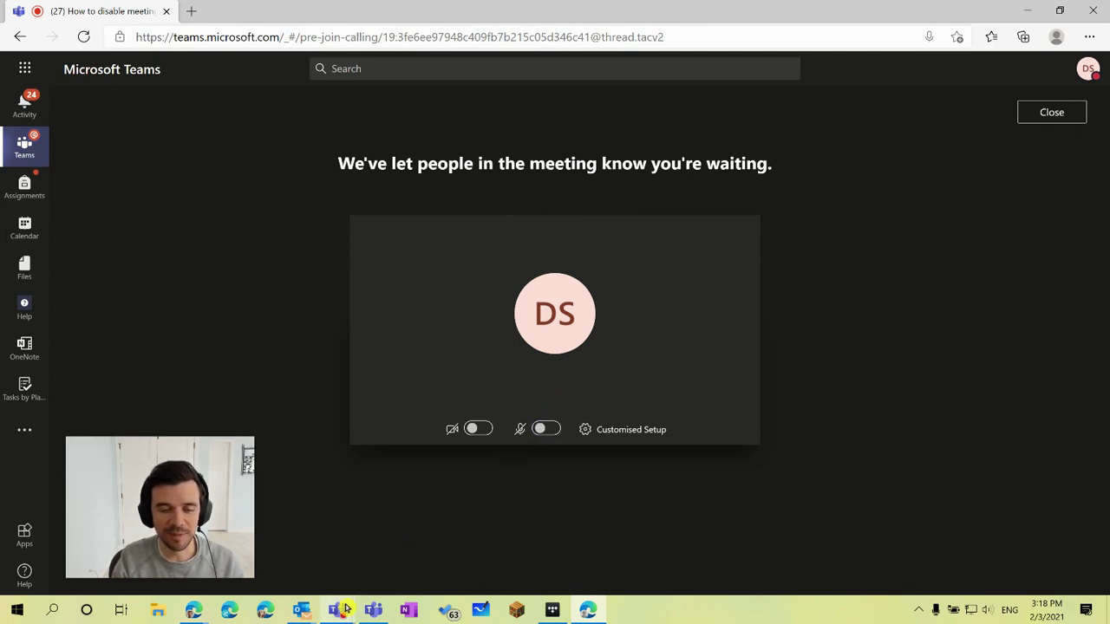
Step: Switch back to the teacher's Teams meeting window and admit the waiting student from the lobby
mouse_move(338, 612)
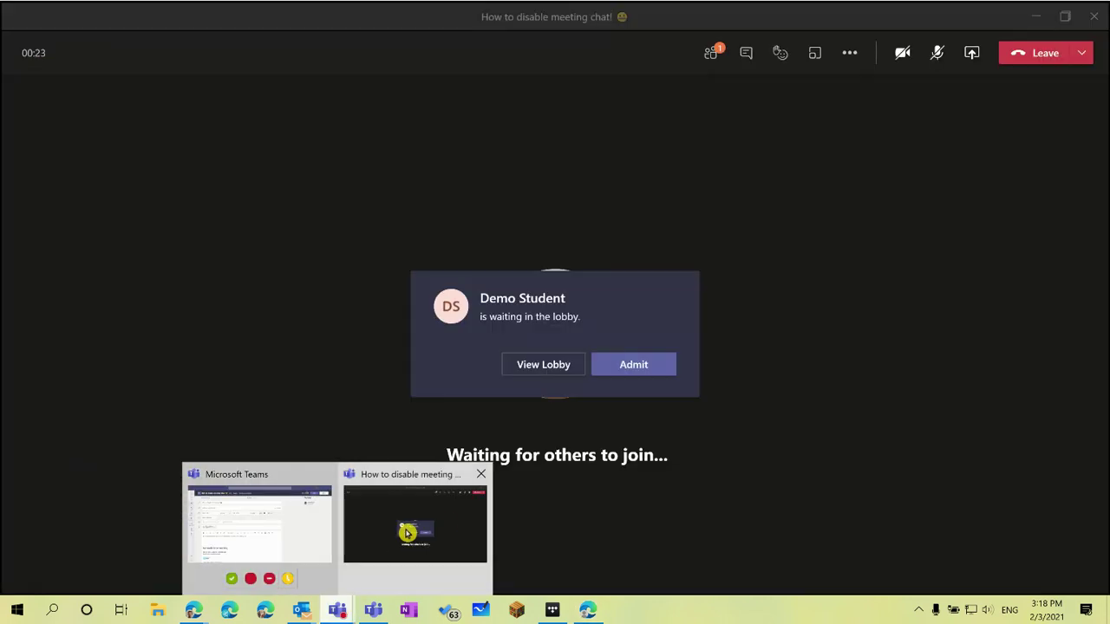
left_click(407, 532)
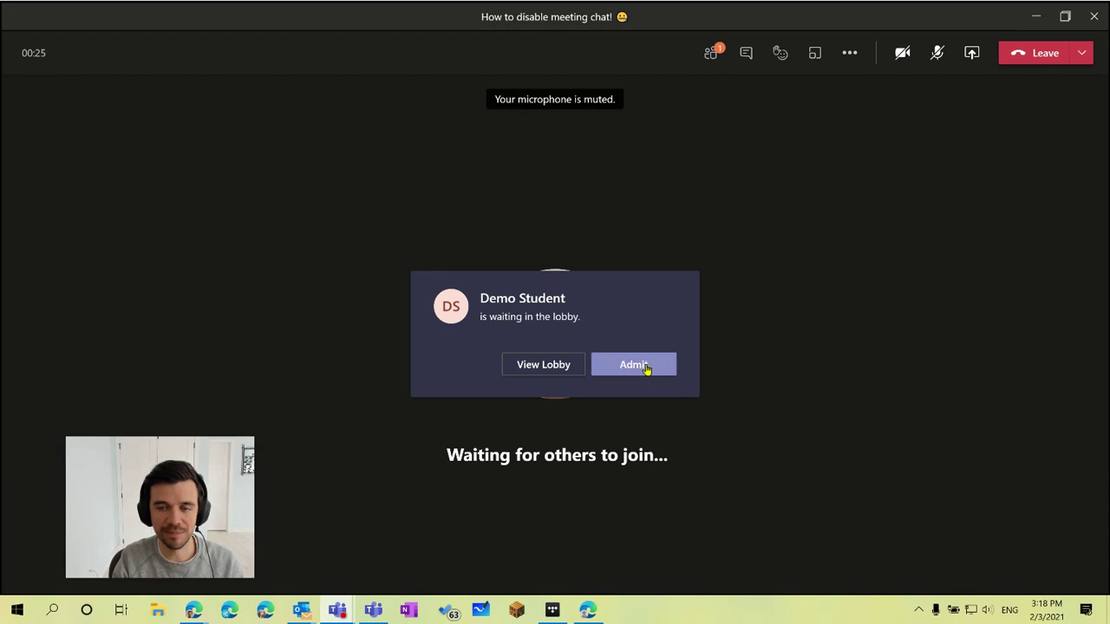
left_click(644, 367)
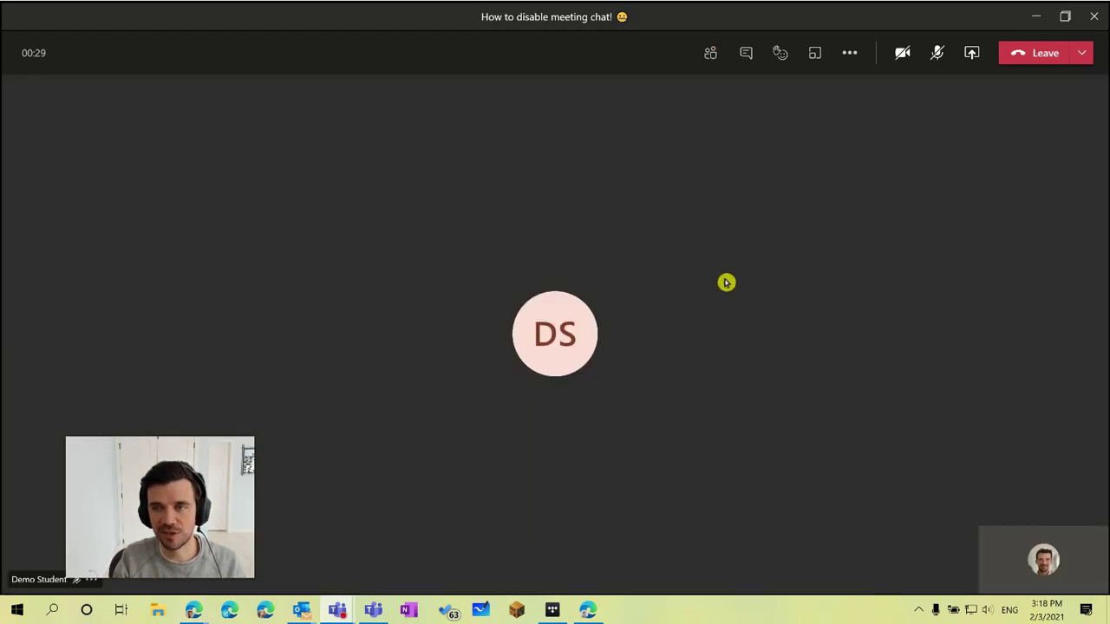
Step: Send the meeting chat message "Hello everyone! A heads that the meeting chat will be disabled for this meeting." marked as Important
left_click(747, 55)
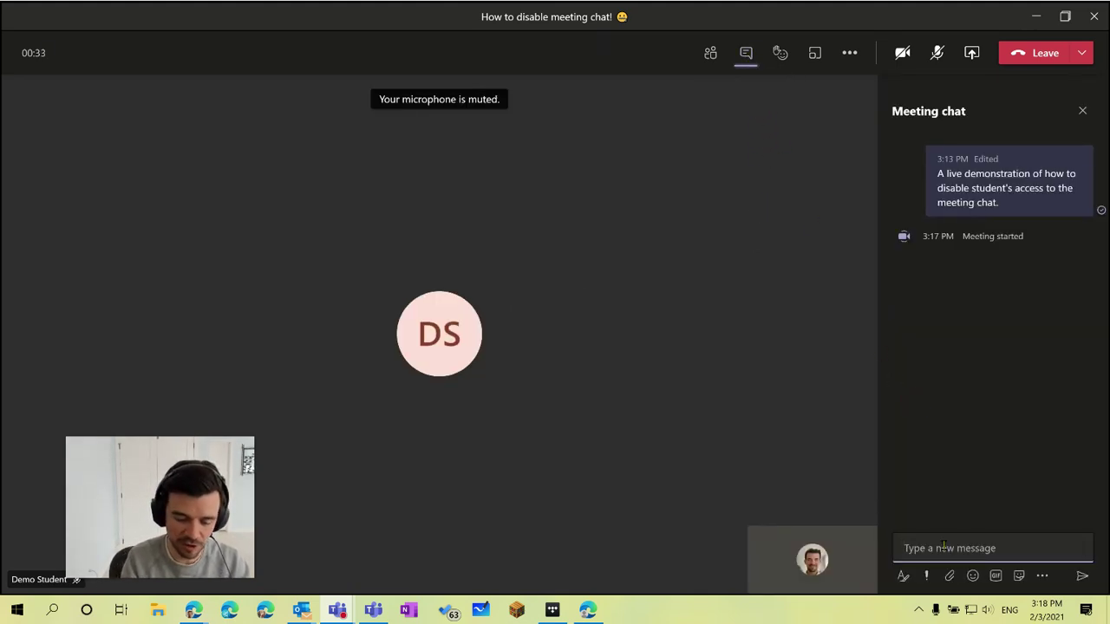
type("Hello")
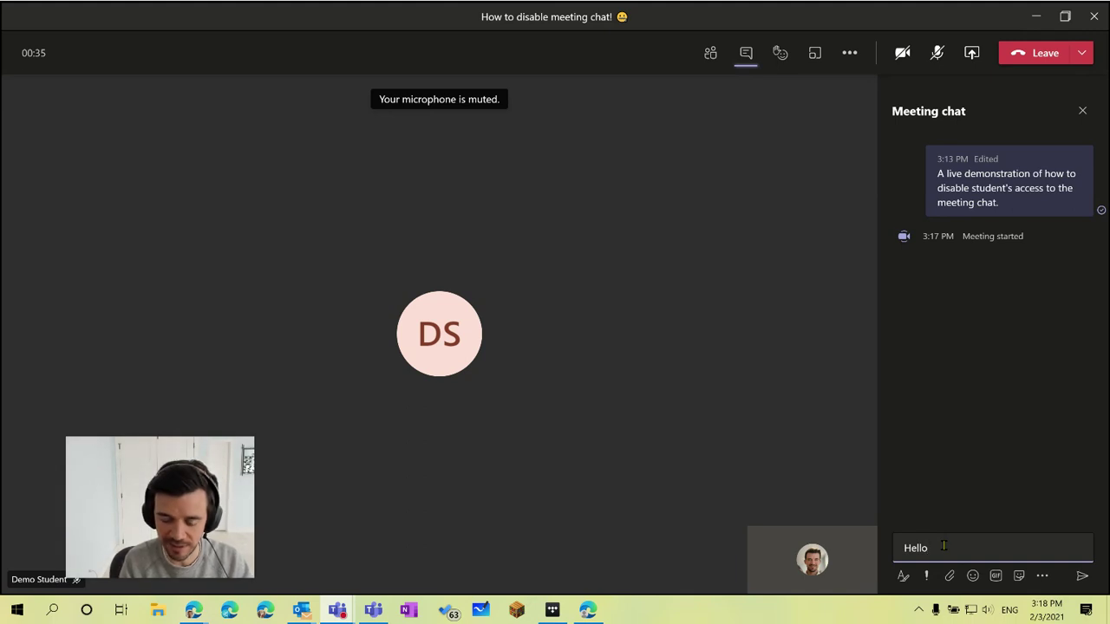
type(" everyone!")
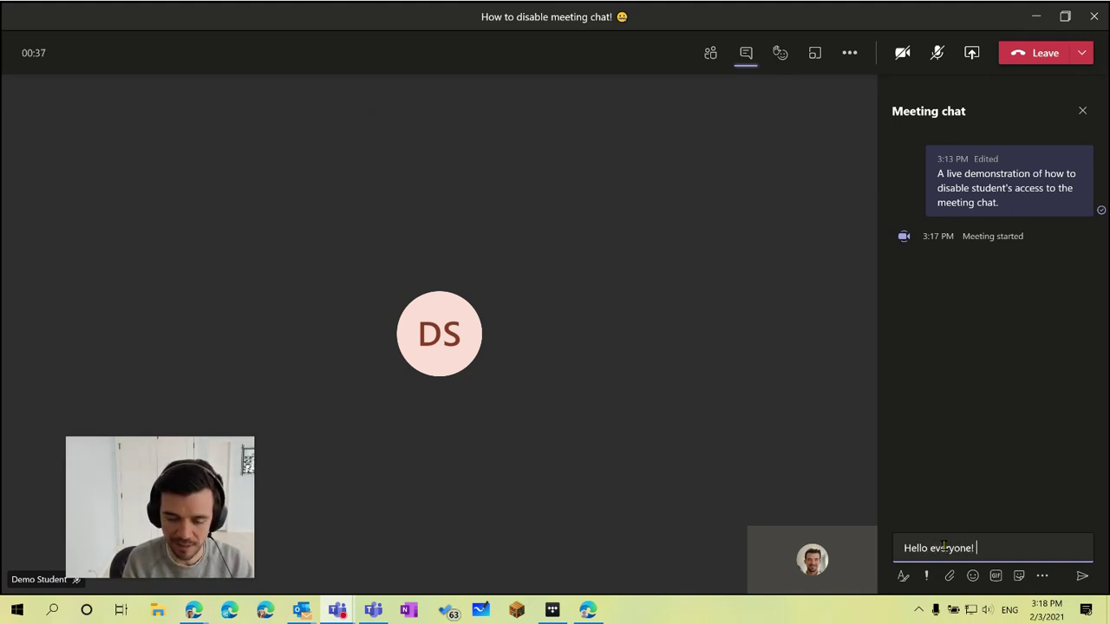
type(" A heads that the ")
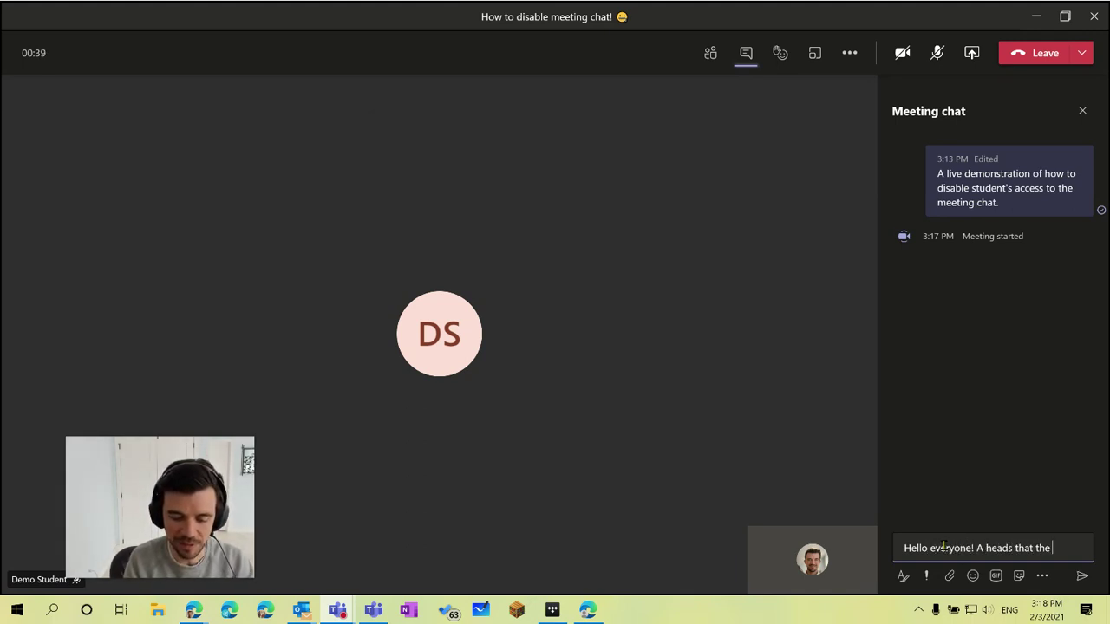
type("meeting chat will ")
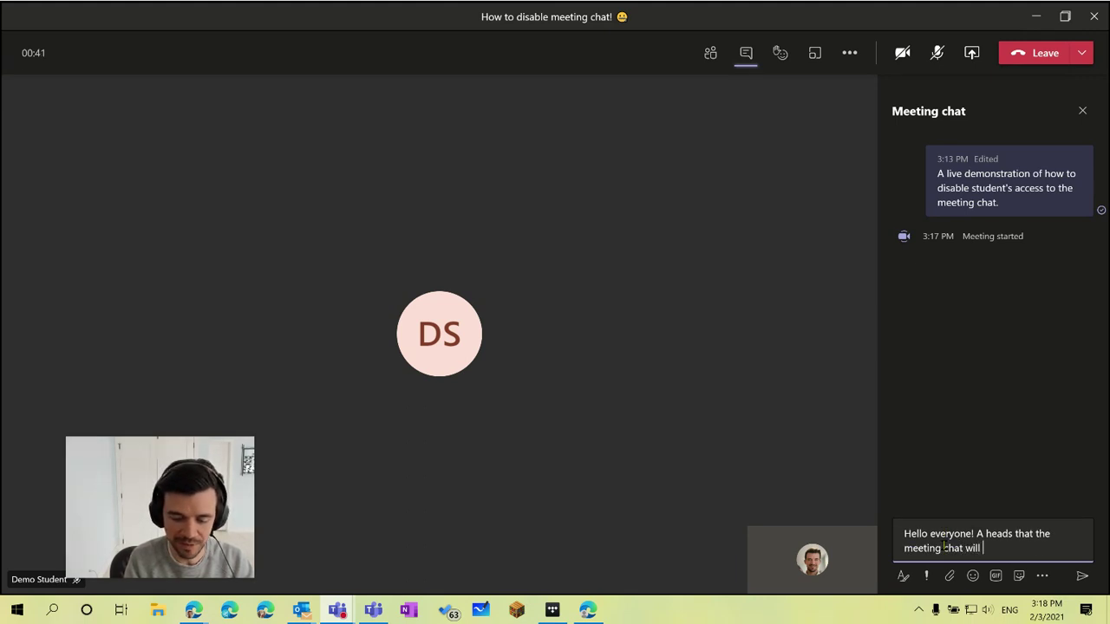
type("be disabled")
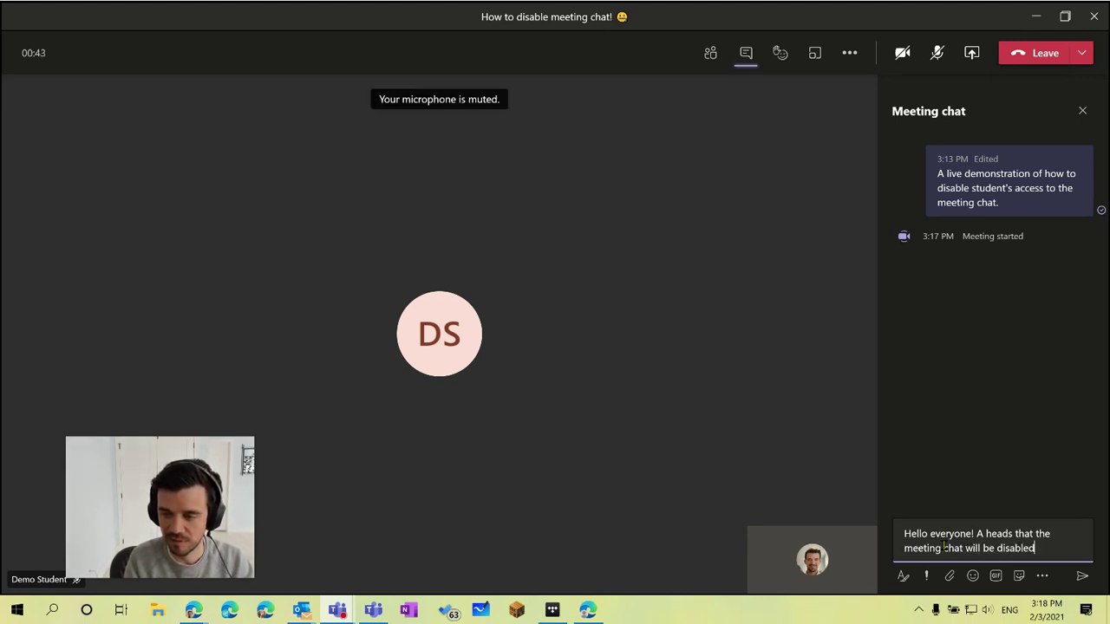
type(" for this meeting.")
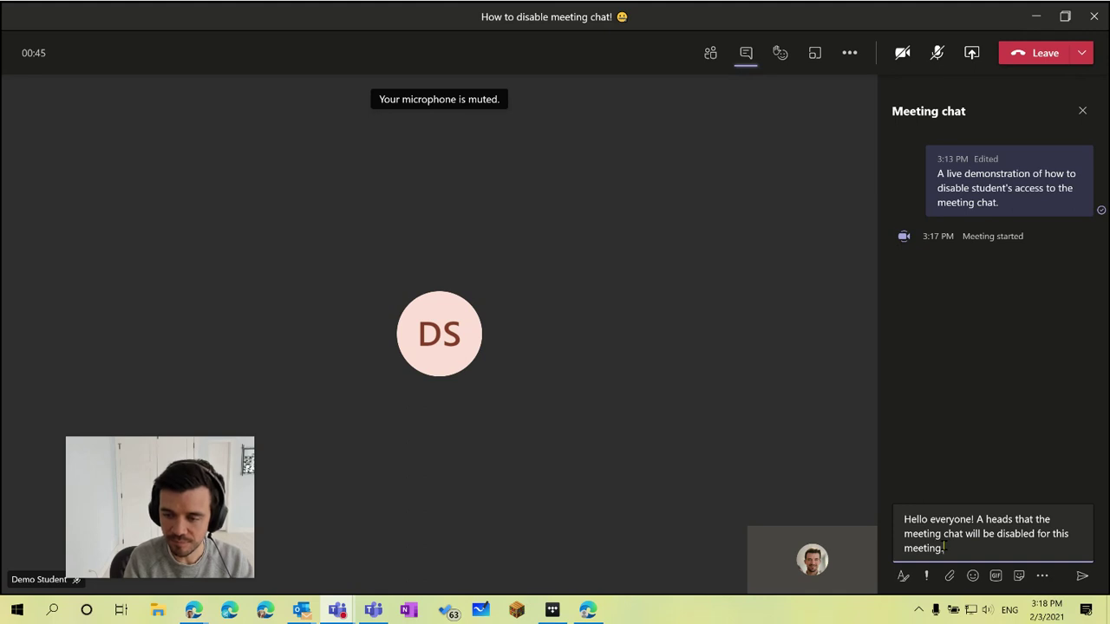
left_click(926, 576)
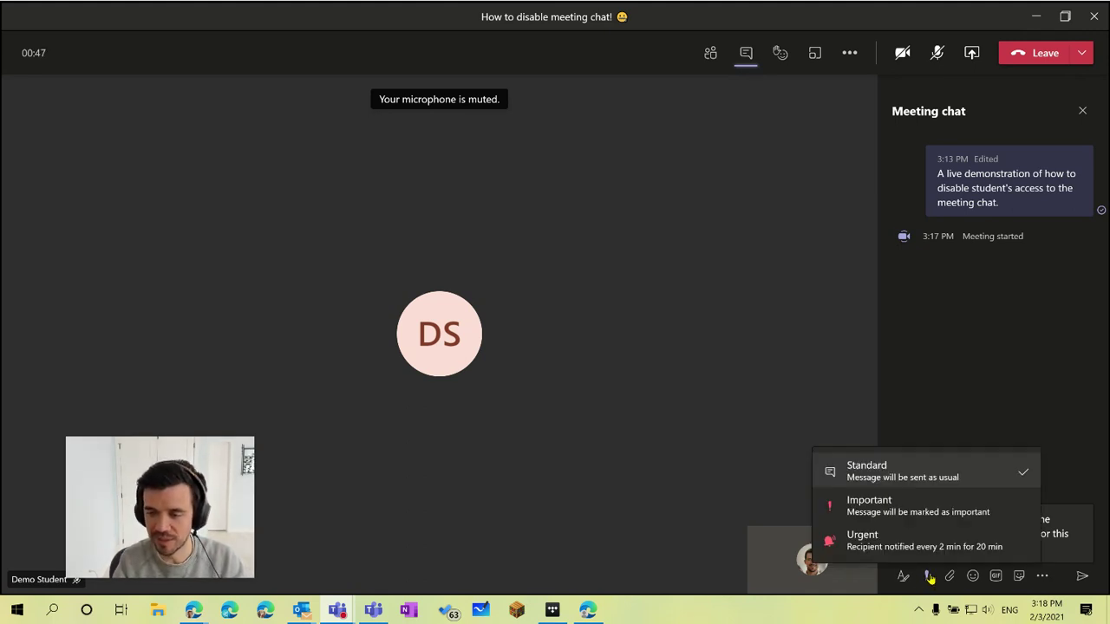
left_click(962, 512)
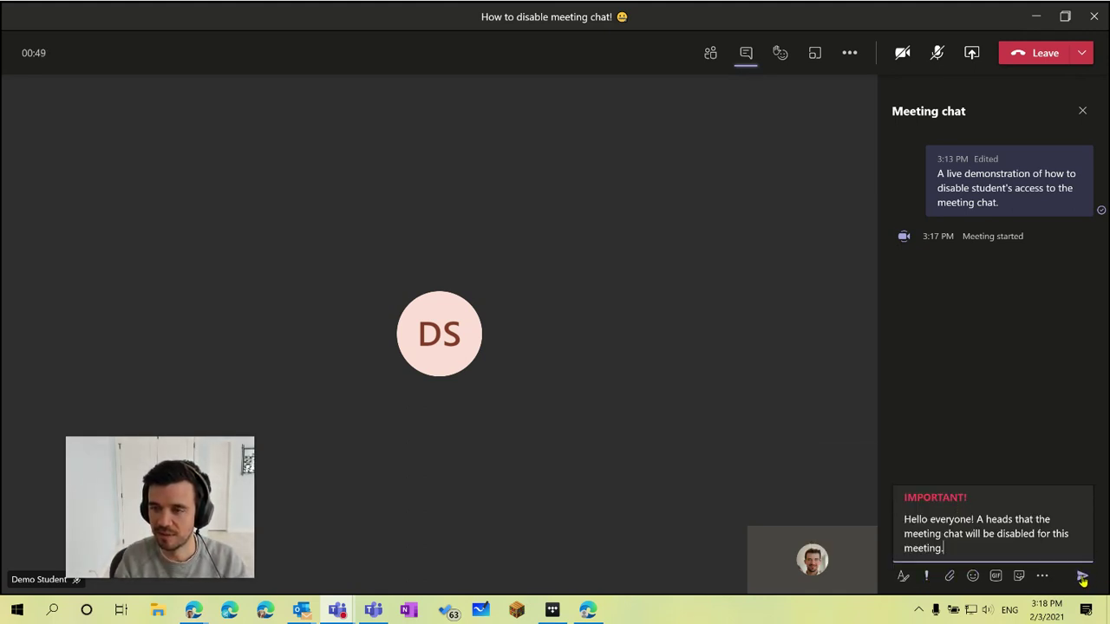
left_click(1082, 576)
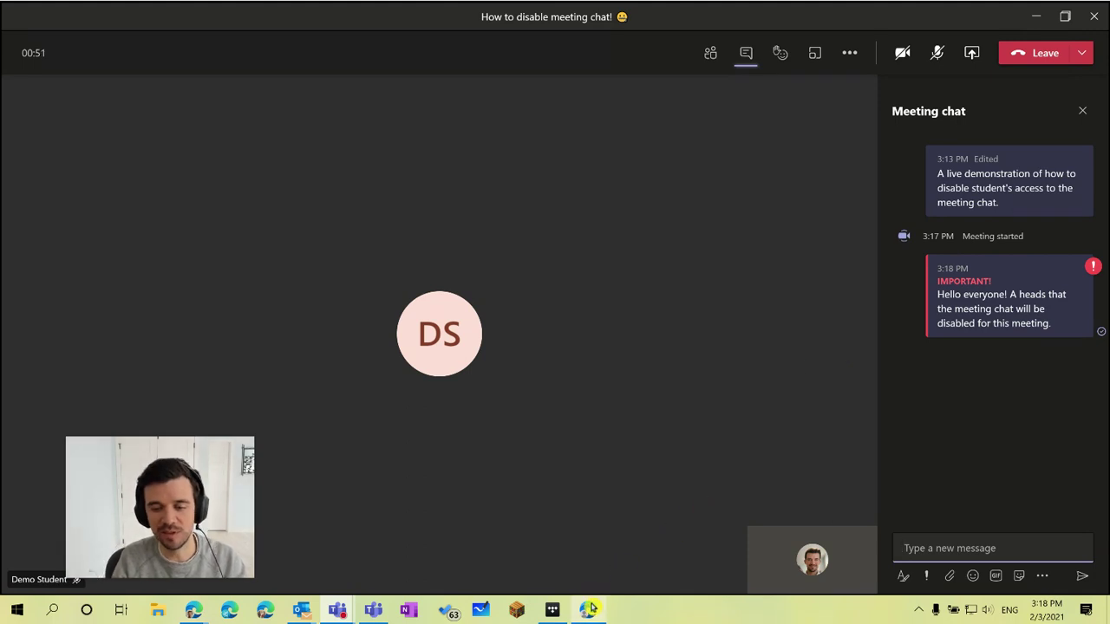
Step: Switch to the student's Teams session in Edge and open the meeting chat to check the messages and reply box
mouse_move(588, 612)
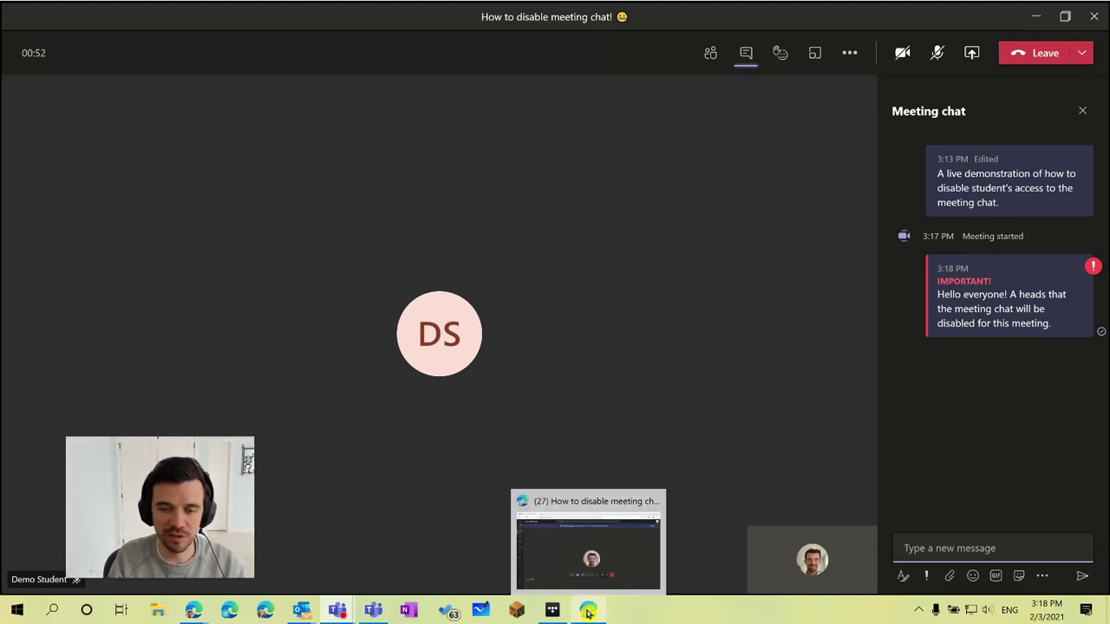
left_click(589, 558)
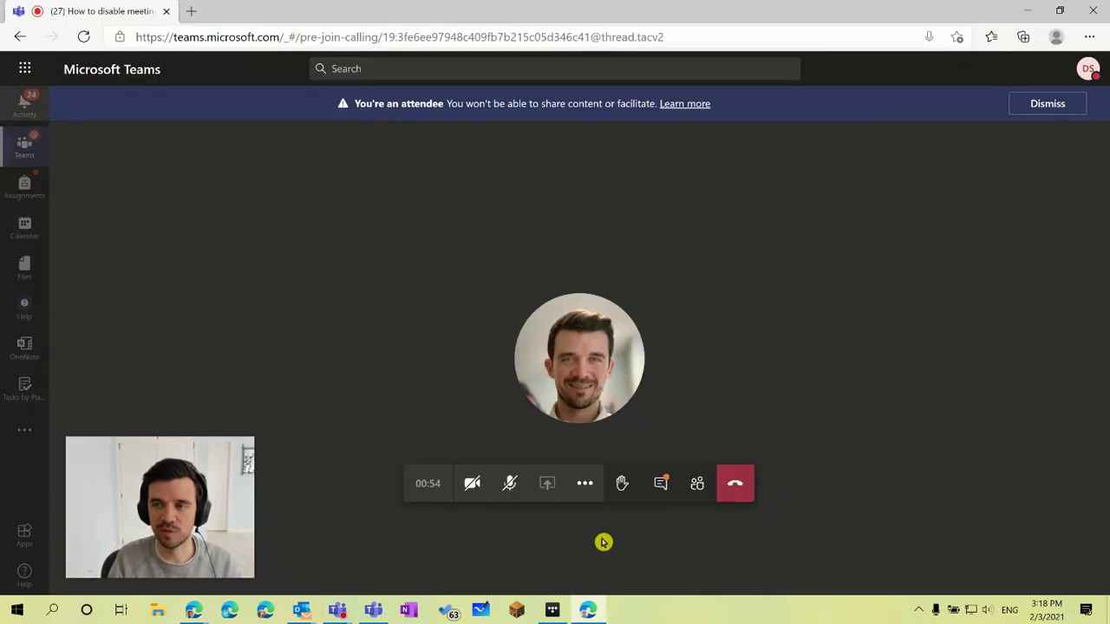
left_click(663, 485)
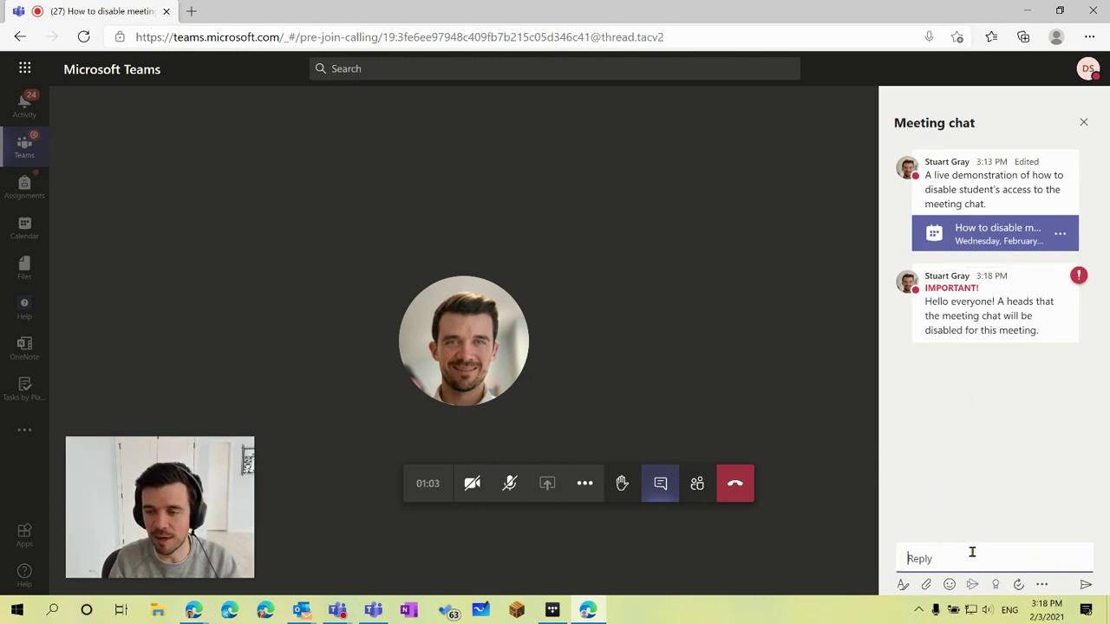
left_click(997, 443)
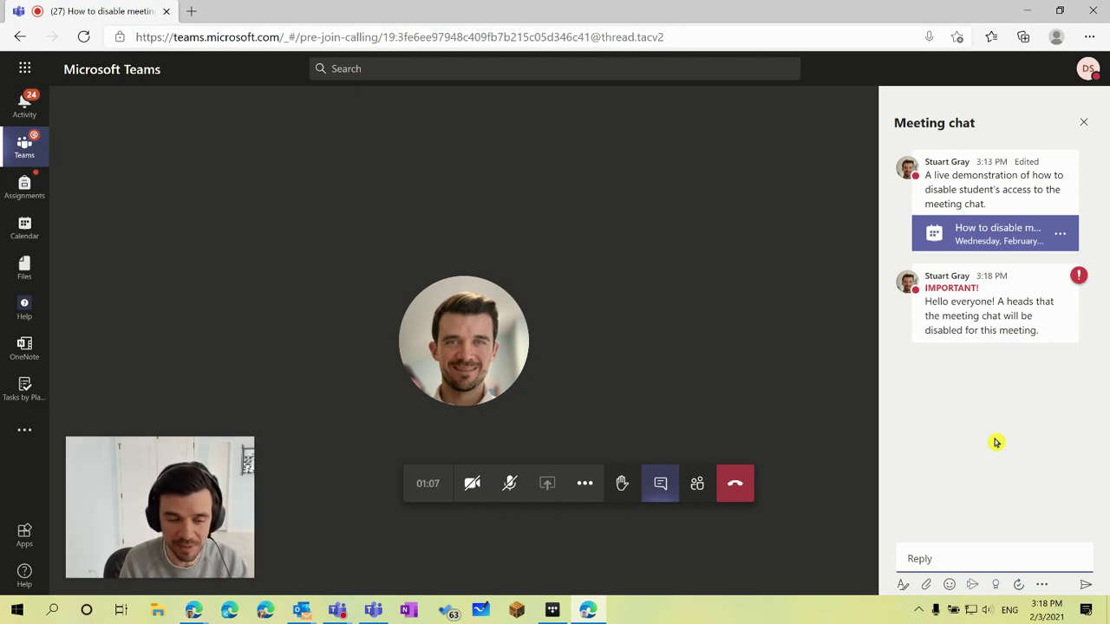
Step: Try to send "Hello everyone!" in the meeting chat as the student, and check for it in the teacher's meeting window
type("Hel")
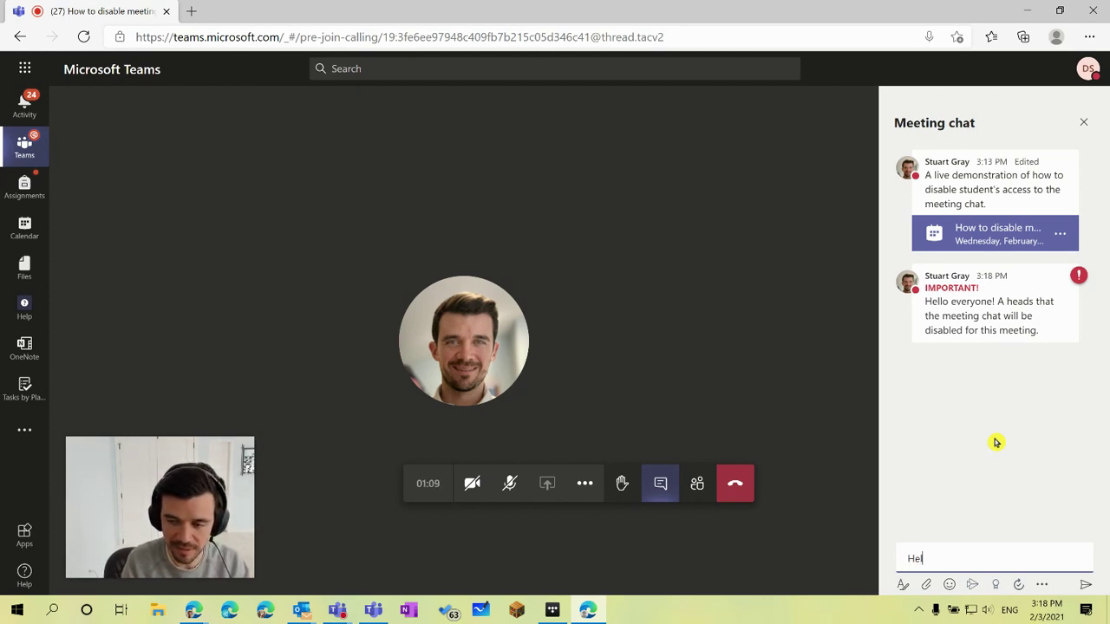
type("lo everyone!")
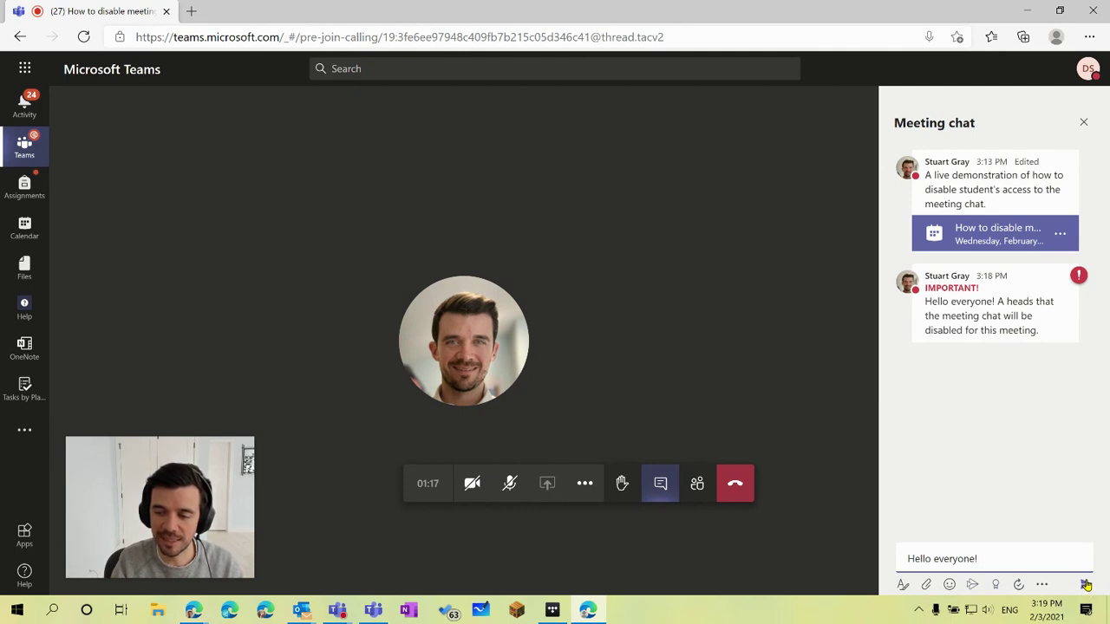
left_click(1085, 586)
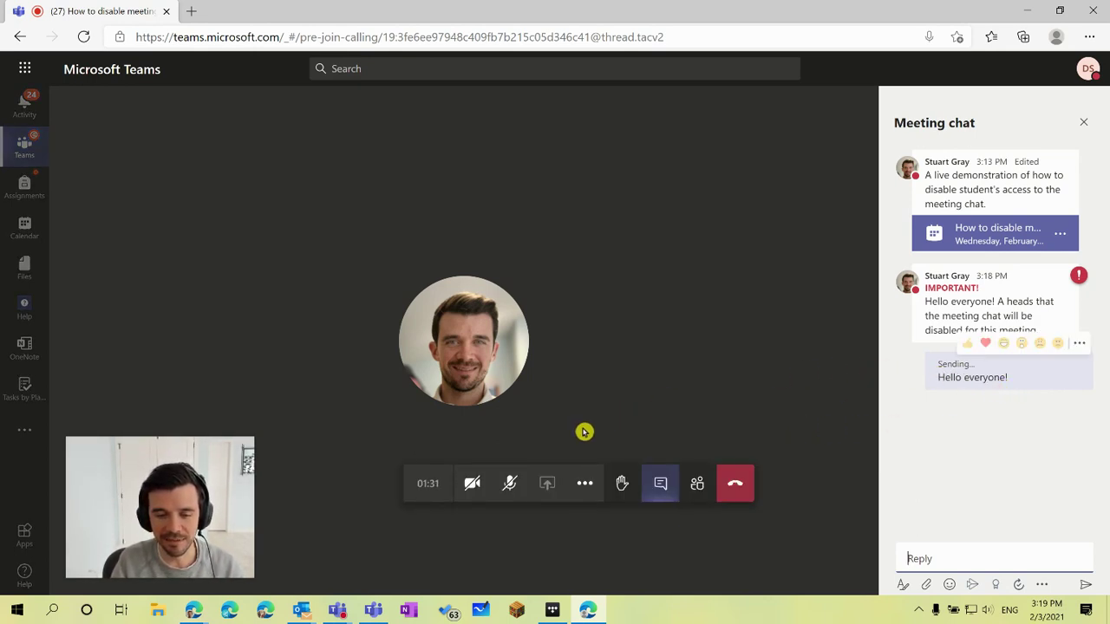
left_click(340, 611)
left_click(382, 536)
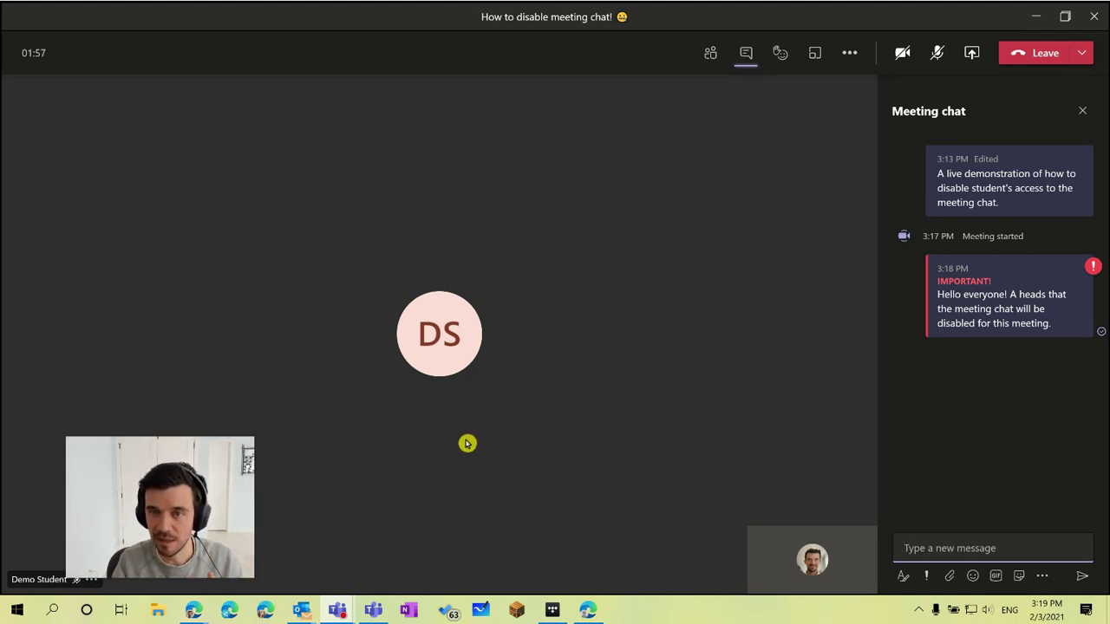
Step: Switch to the teacher's main Teams window and close the meeting details to return to the channel posts
left_click(337, 610)
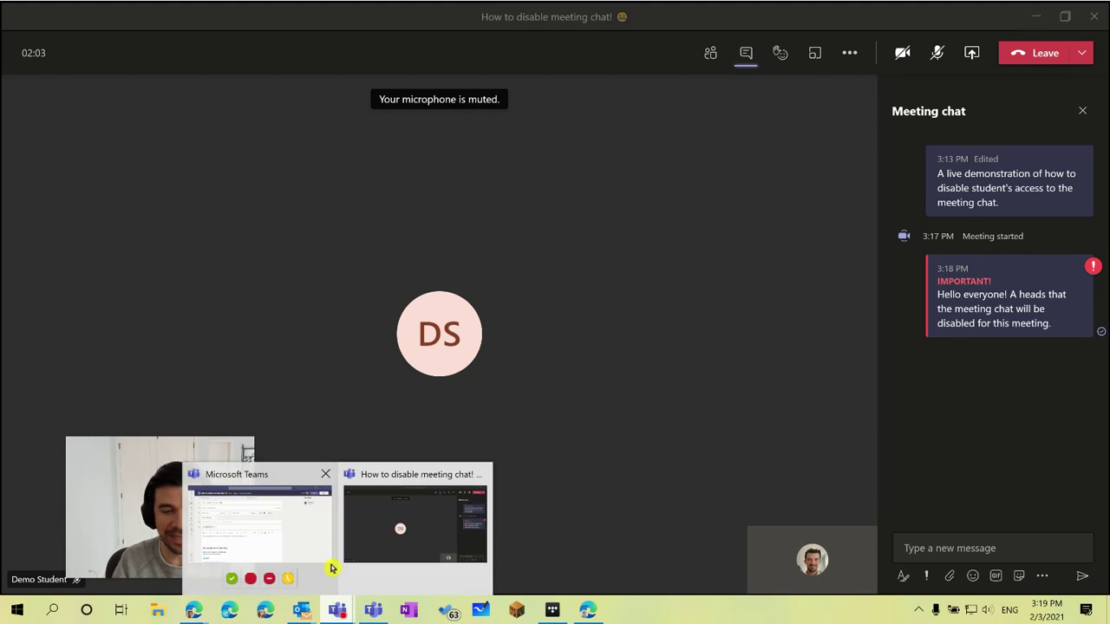
left_click(289, 535)
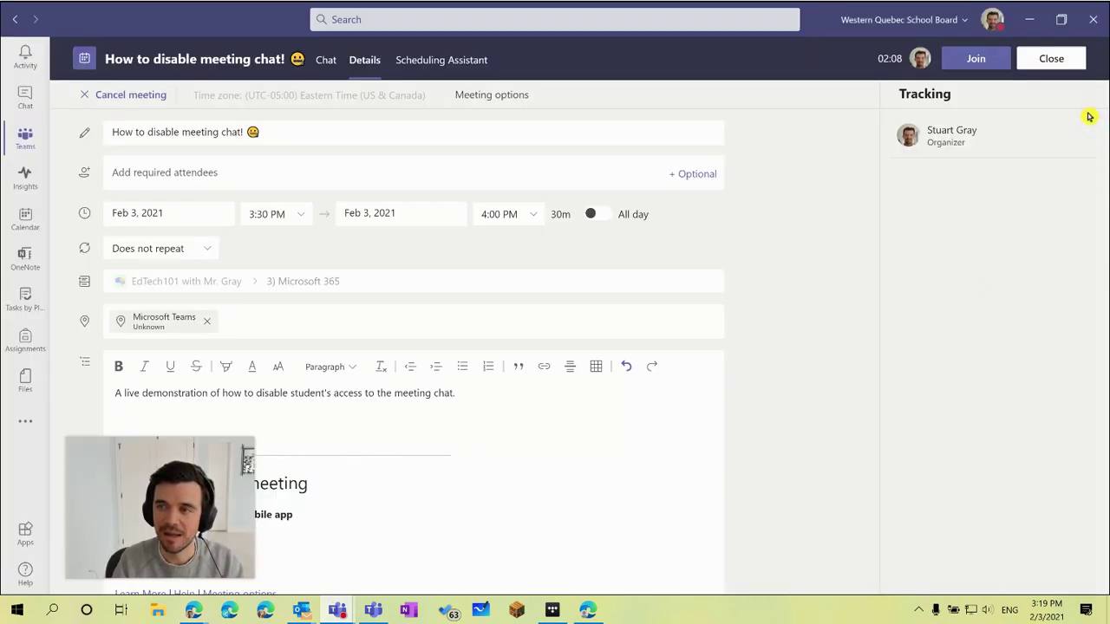
left_click(1060, 68)
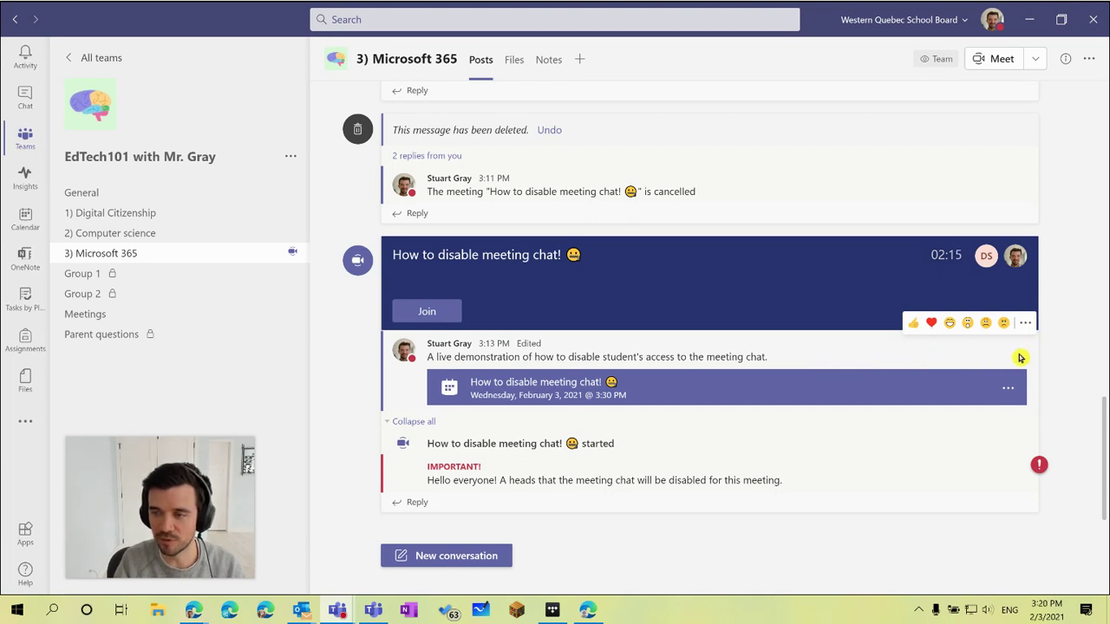
Step: Edit the "How to disable meeting chat!" post so that everyone can reply, and save the change
left_click(1025, 323)
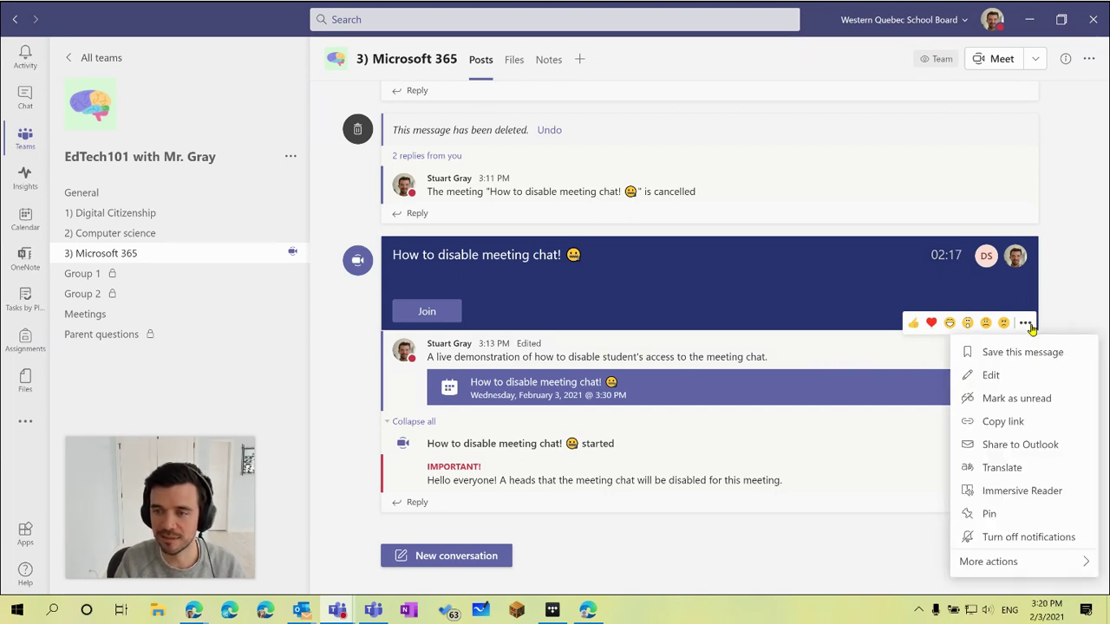
left_click(991, 375)
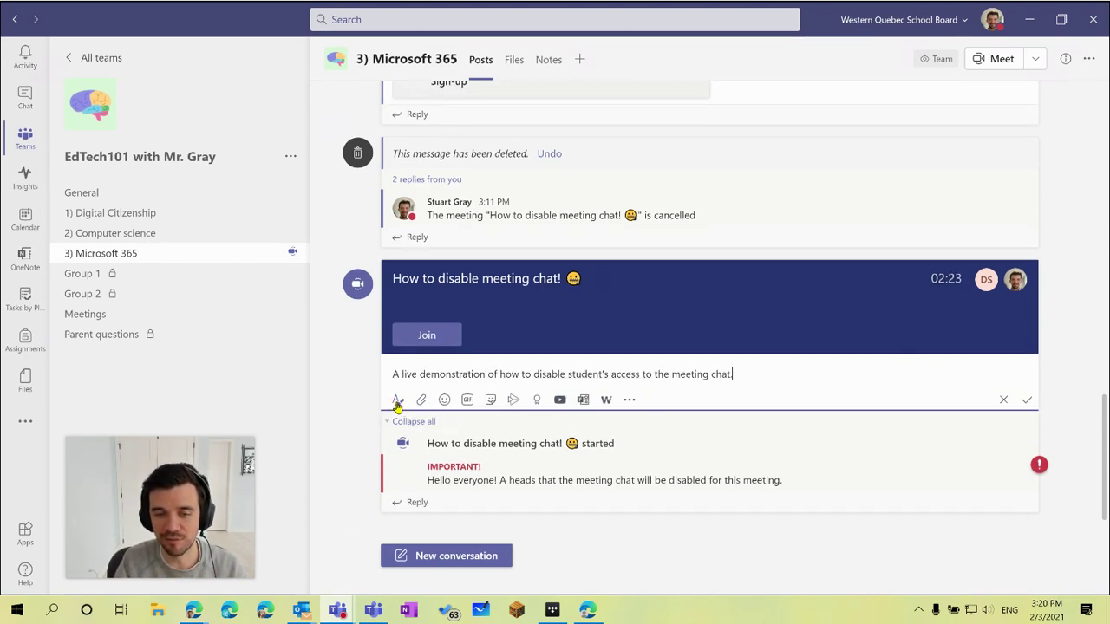
left_click(398, 401)
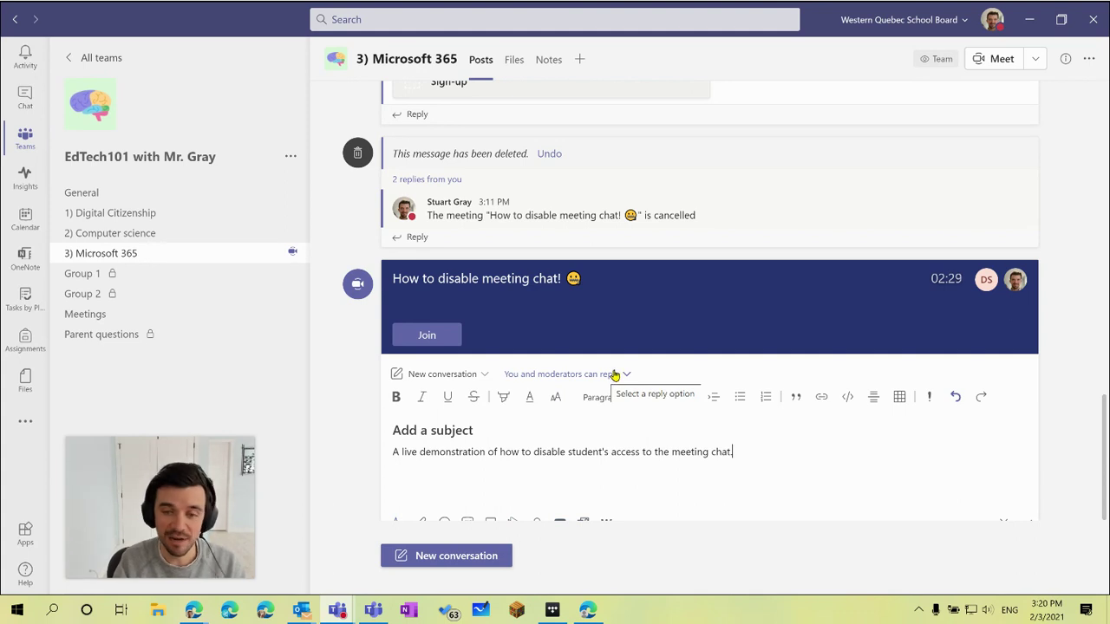
left_click(591, 378)
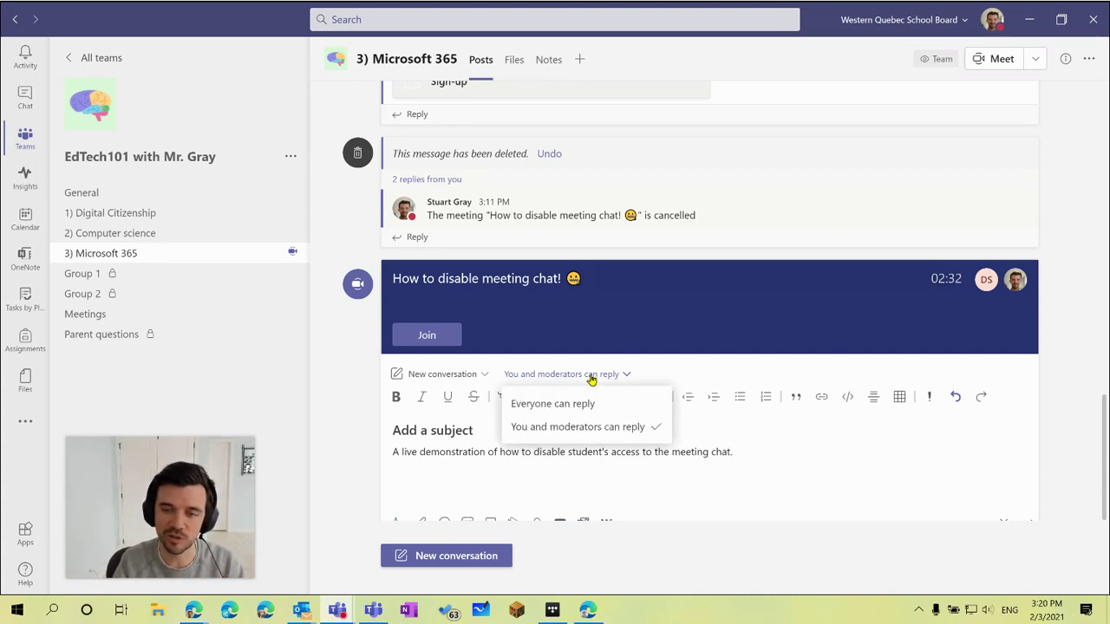
left_click(556, 404)
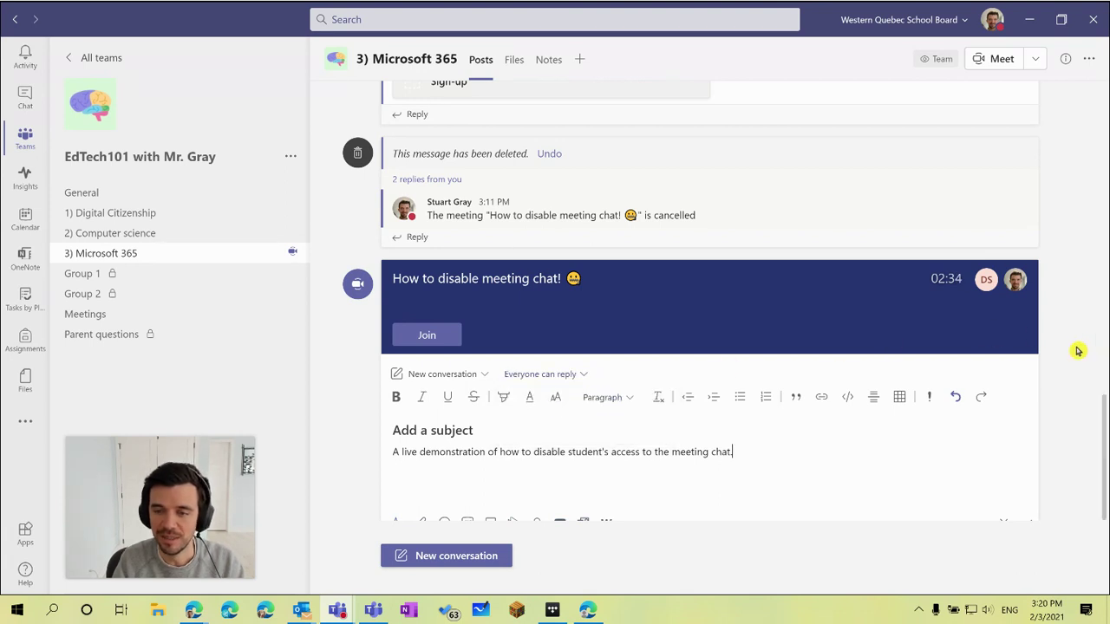
scroll(1077, 352, "down", 1)
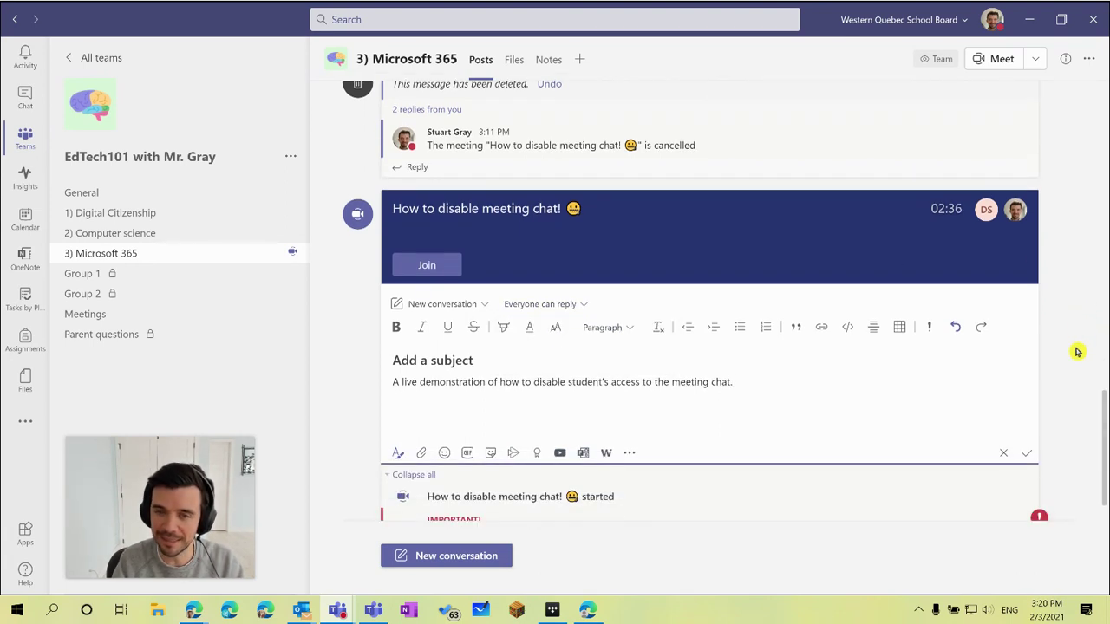
left_click(1028, 454)
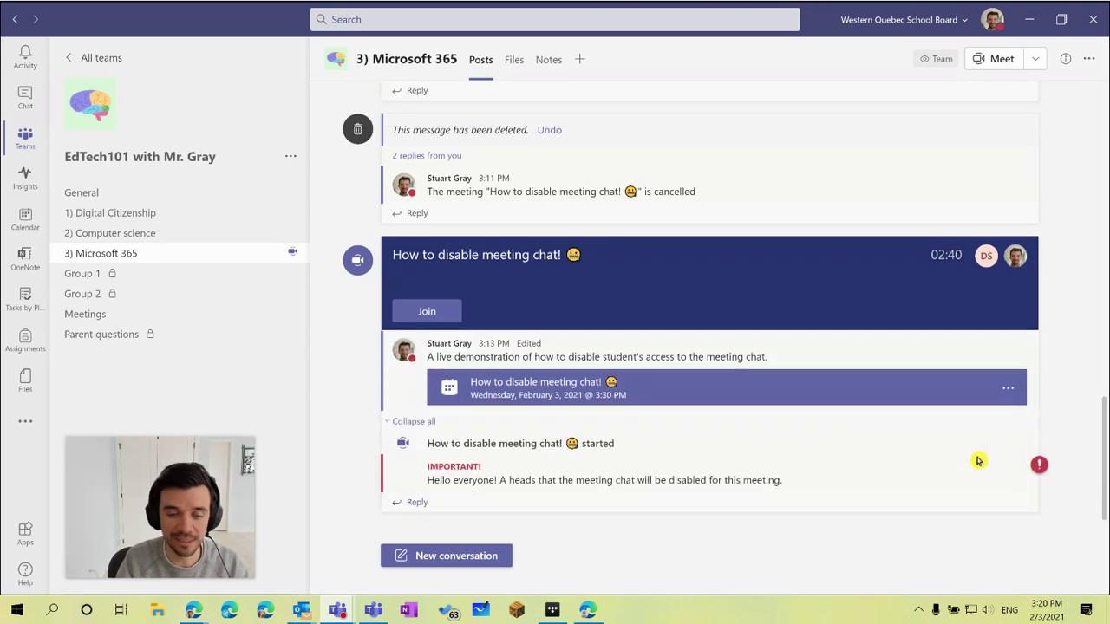
Step: Send "Does it work now?" from the student's session in Edge and check for it in the teacher's meeting chat
left_click(587, 612)
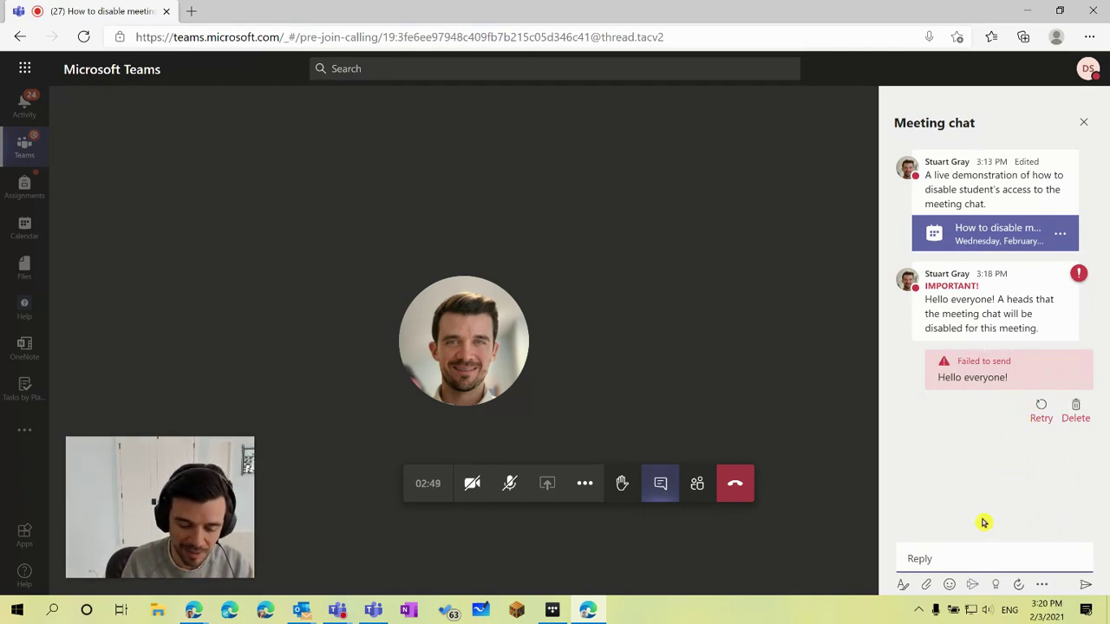
type("Does it work n")
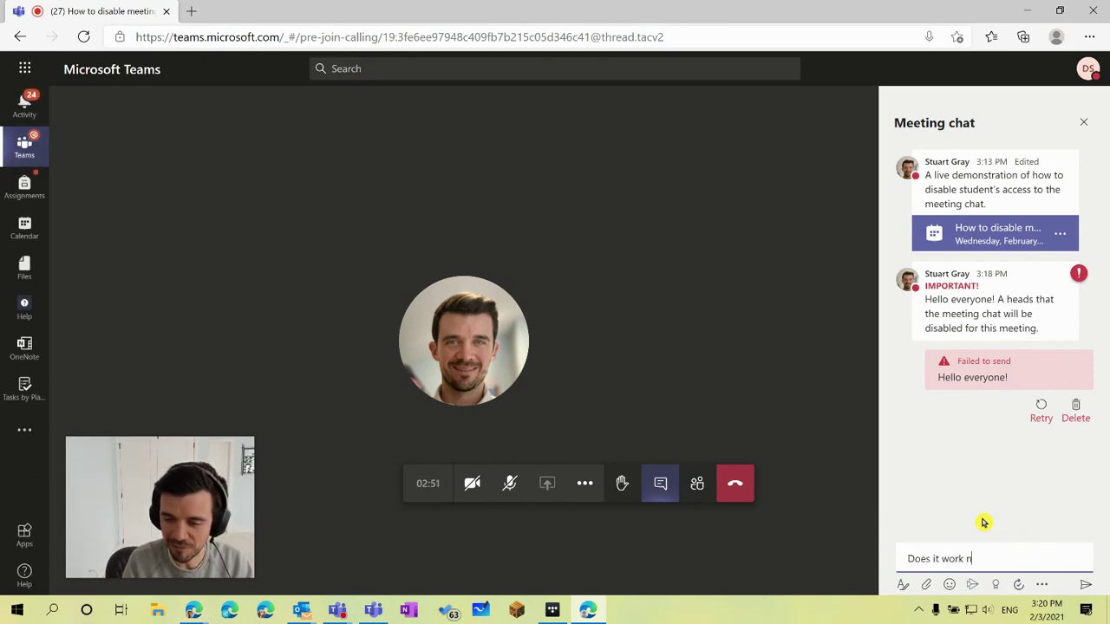
type("ow")
key("Return")
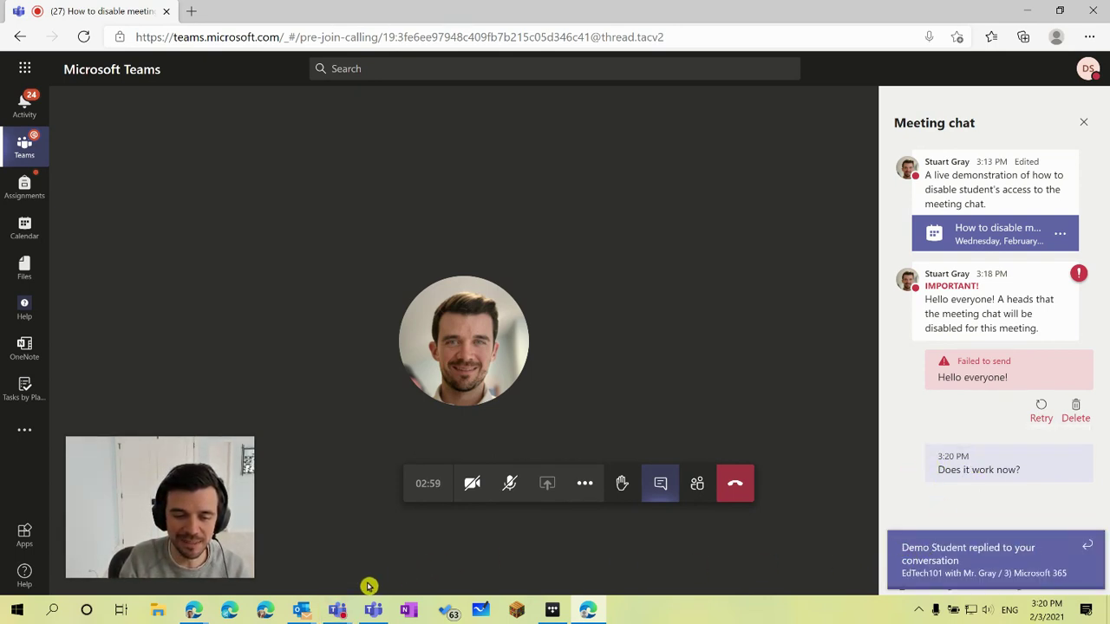
left_click(337, 612)
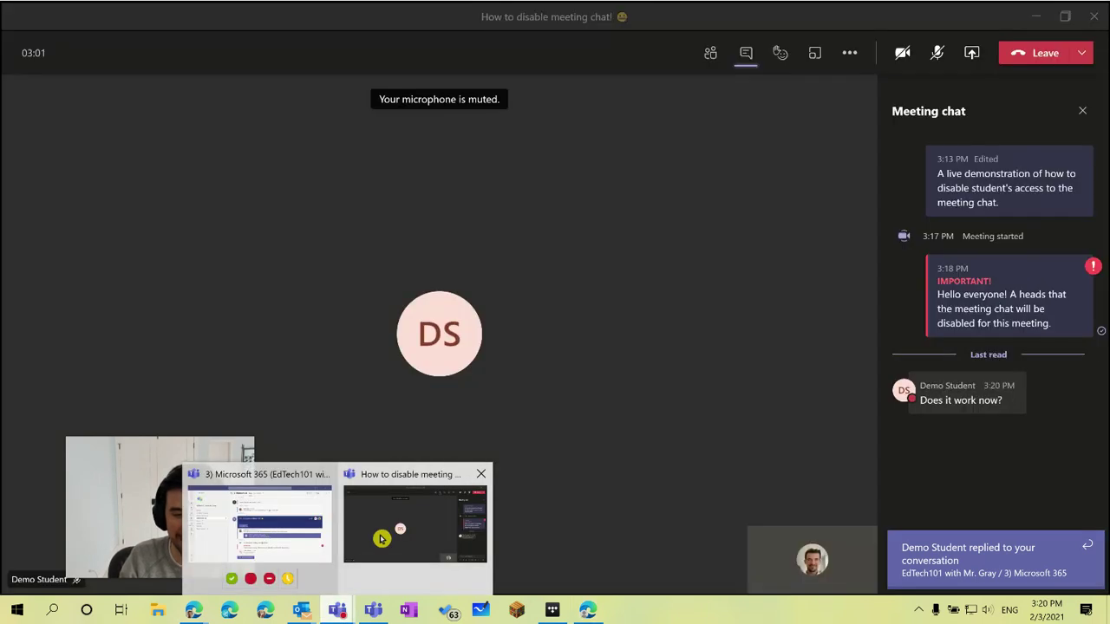
left_click(406, 519)
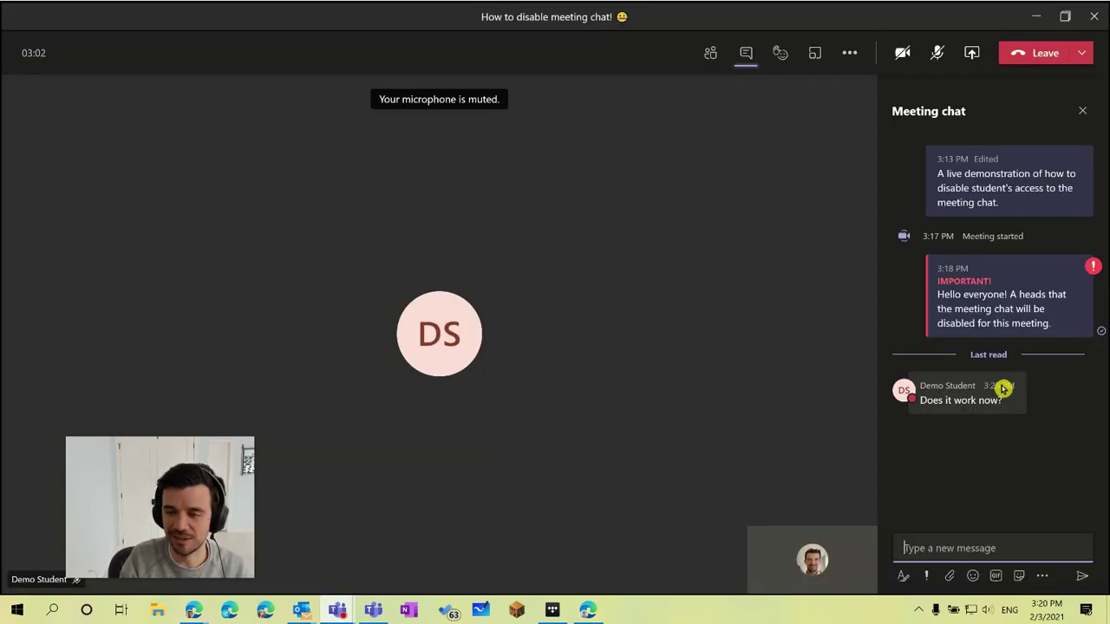
Step: Turn off Allow attendees to unmute in the meeting options and save the setting
left_click(851, 54)
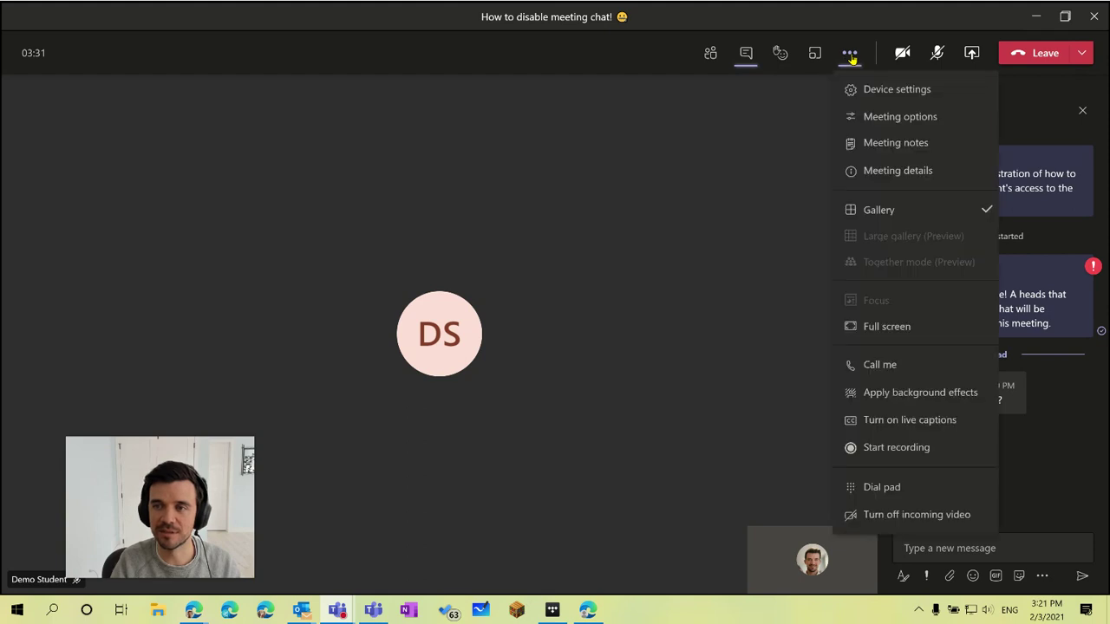
left_click(944, 121)
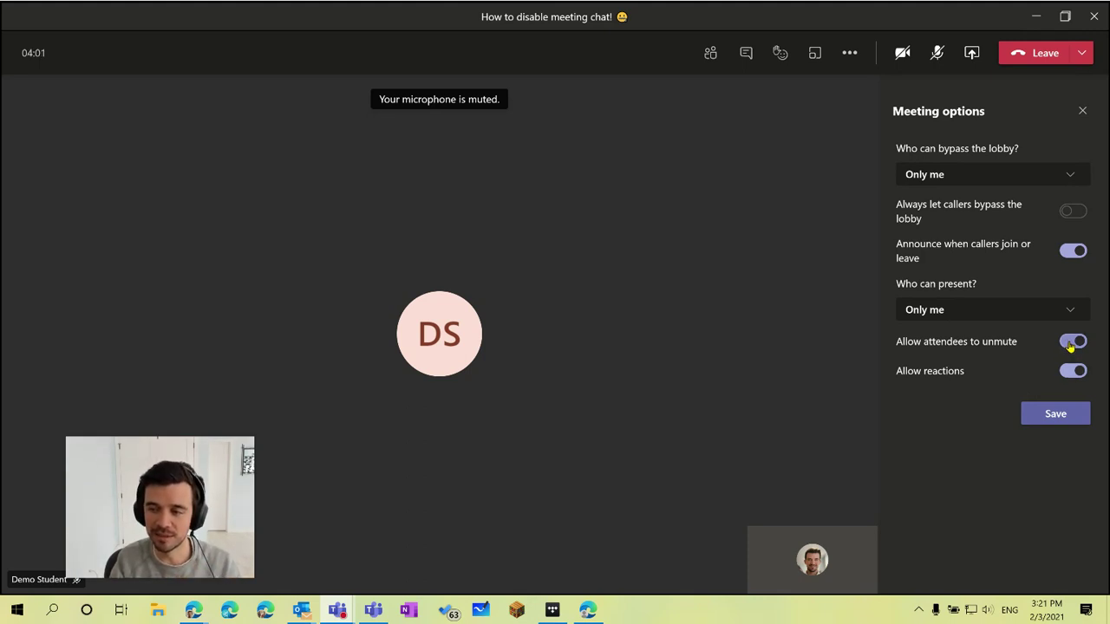
left_click(1072, 342)
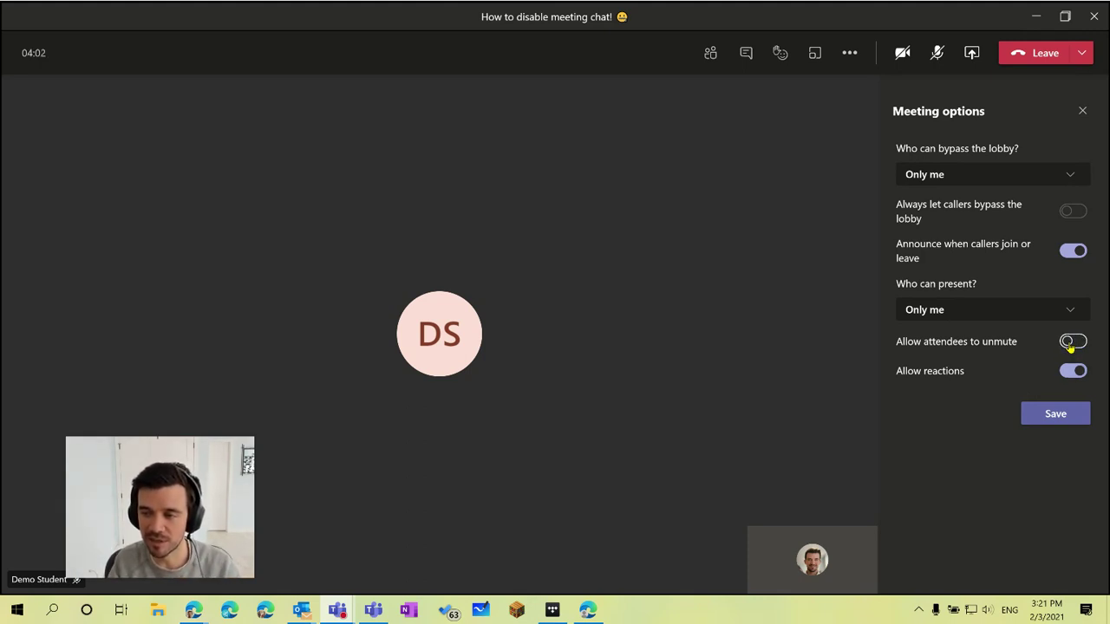
left_click(1045, 416)
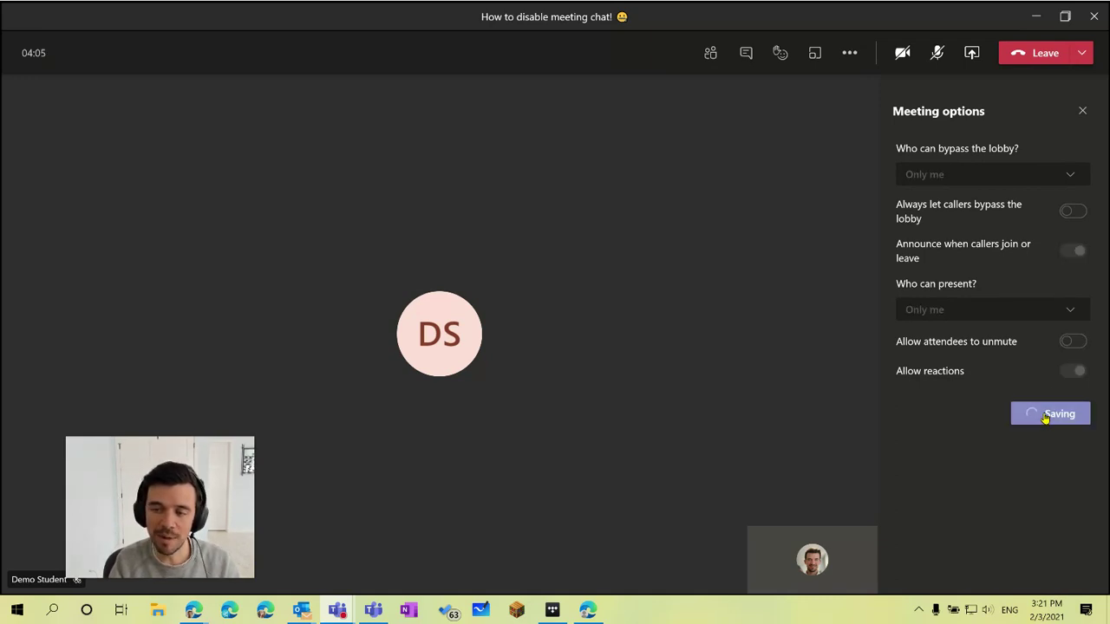
Step: Raise the student's hand in the Edge session and switch back to the teacher's Teams meeting window
left_click(588, 611)
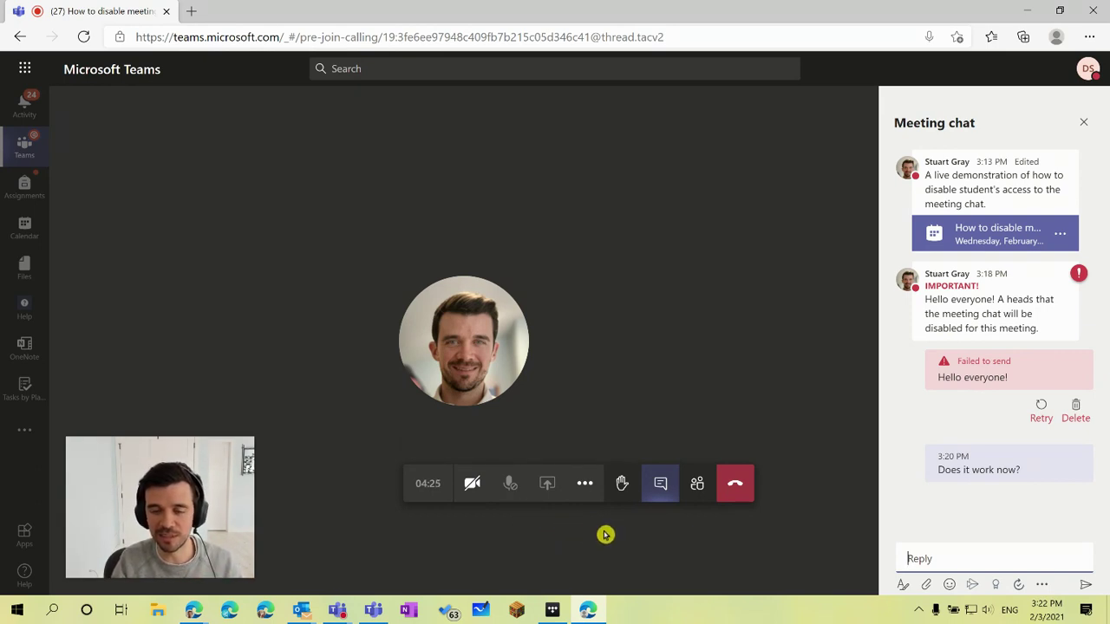
left_click(621, 486)
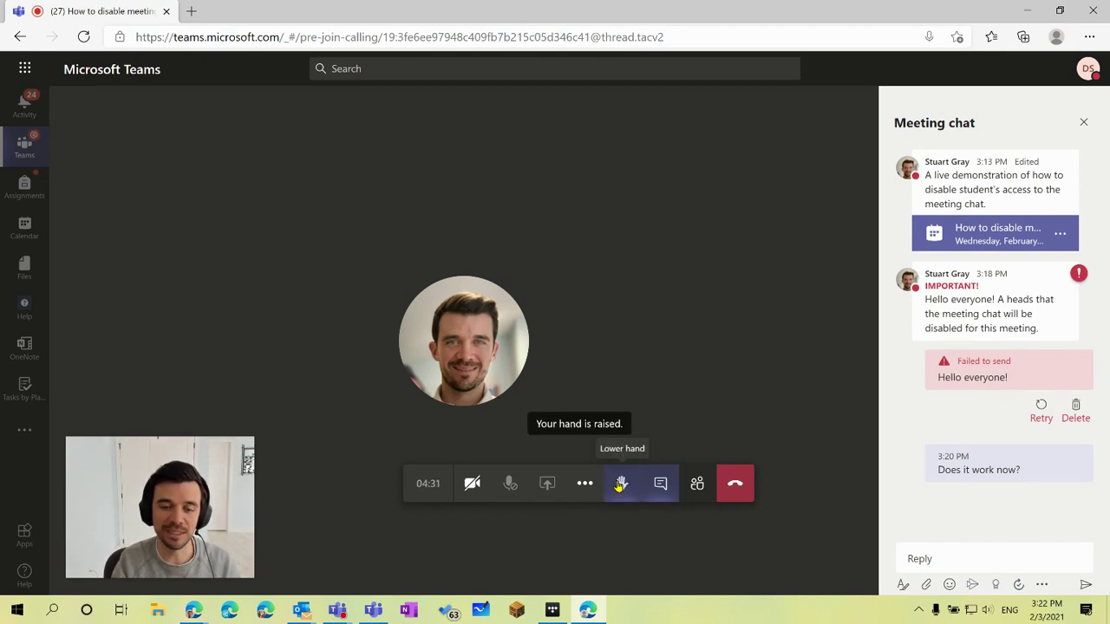
mouse_move(338, 609)
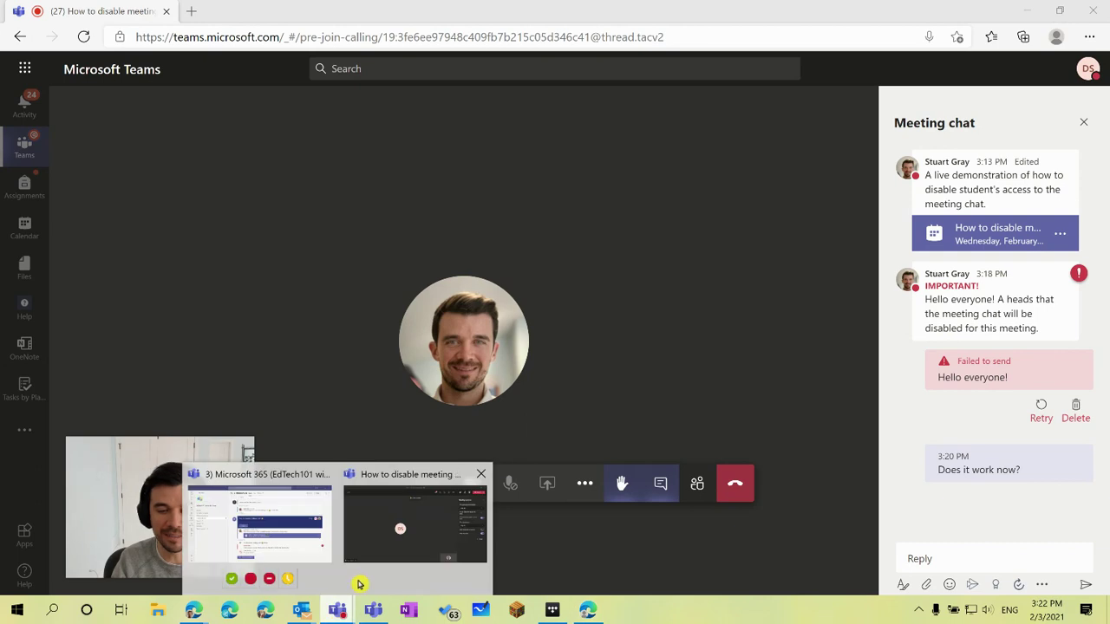
left_click(392, 529)
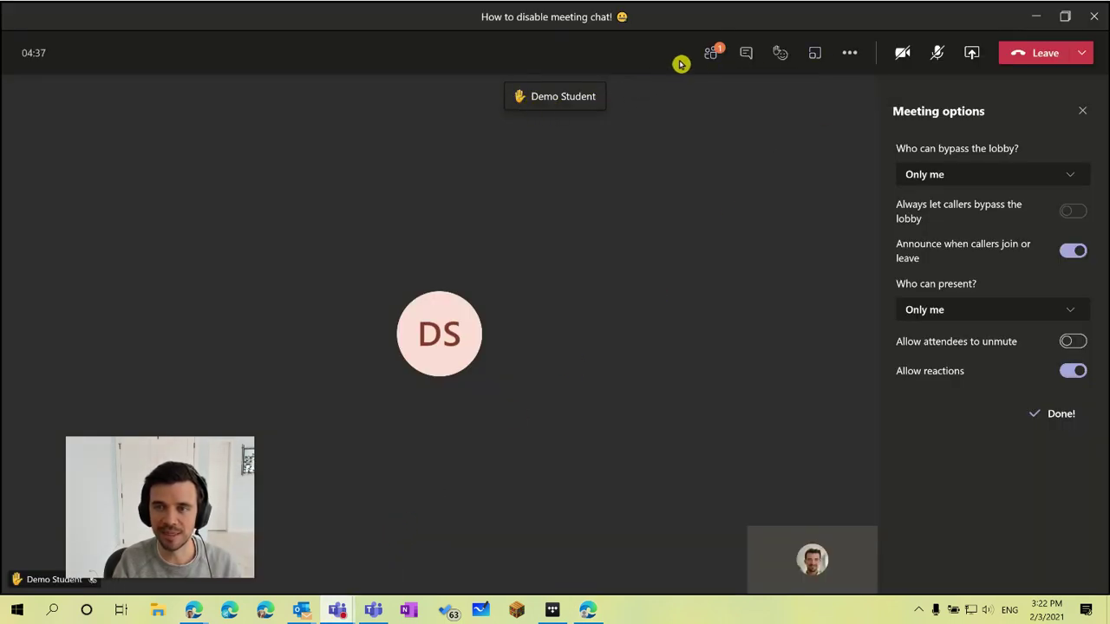
Step: Show the meeting participants and allow the attendee with the raised hand to unmute
left_click(712, 54)
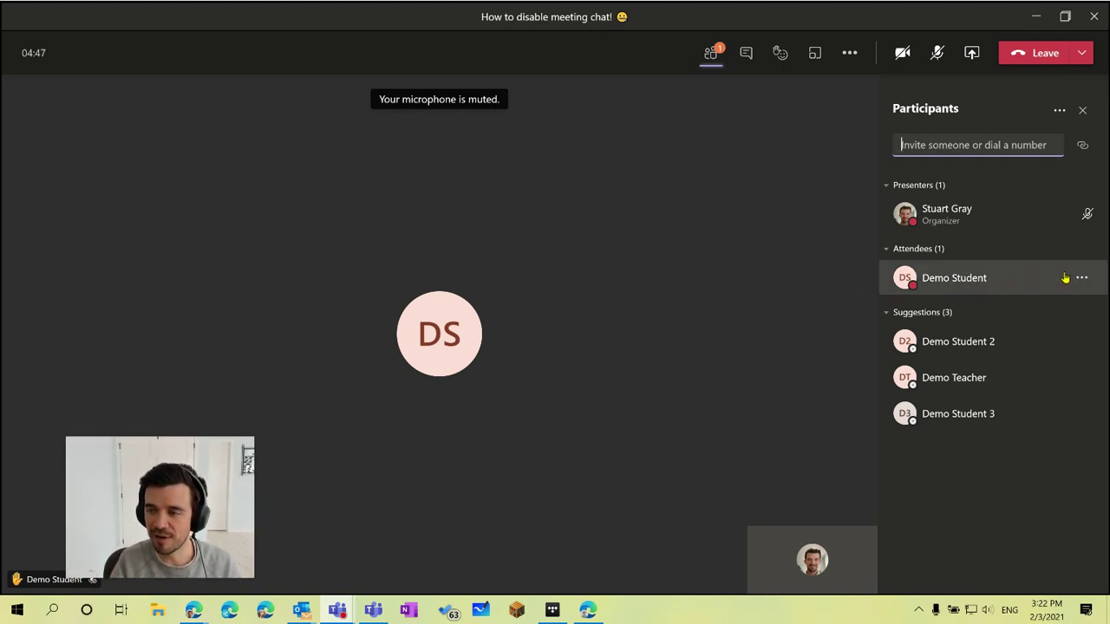
left_click(1082, 279)
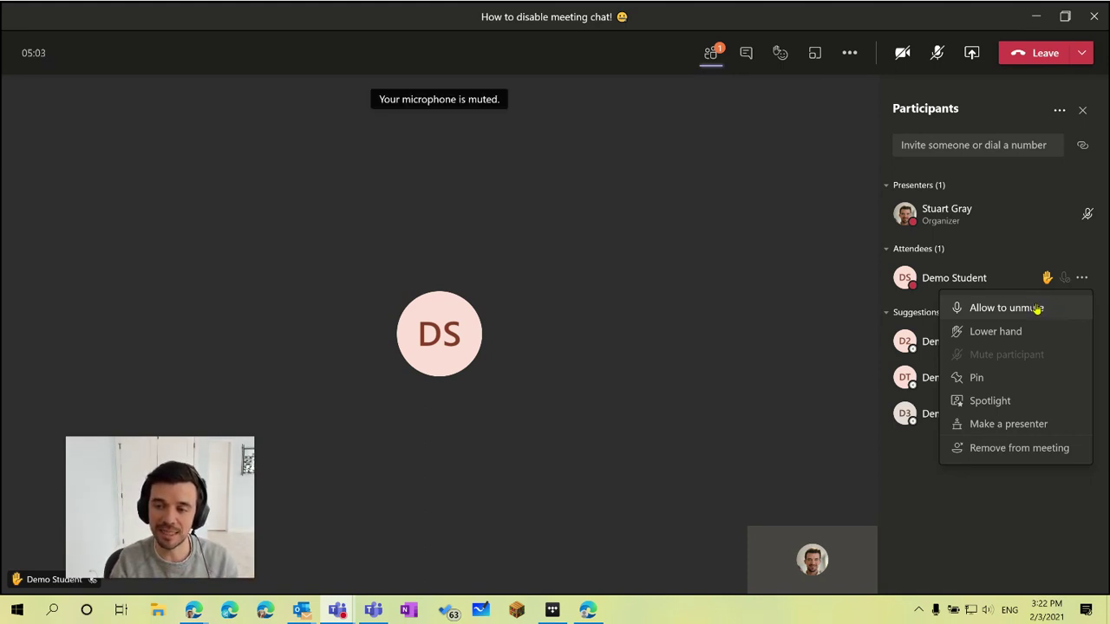
left_click(1041, 307)
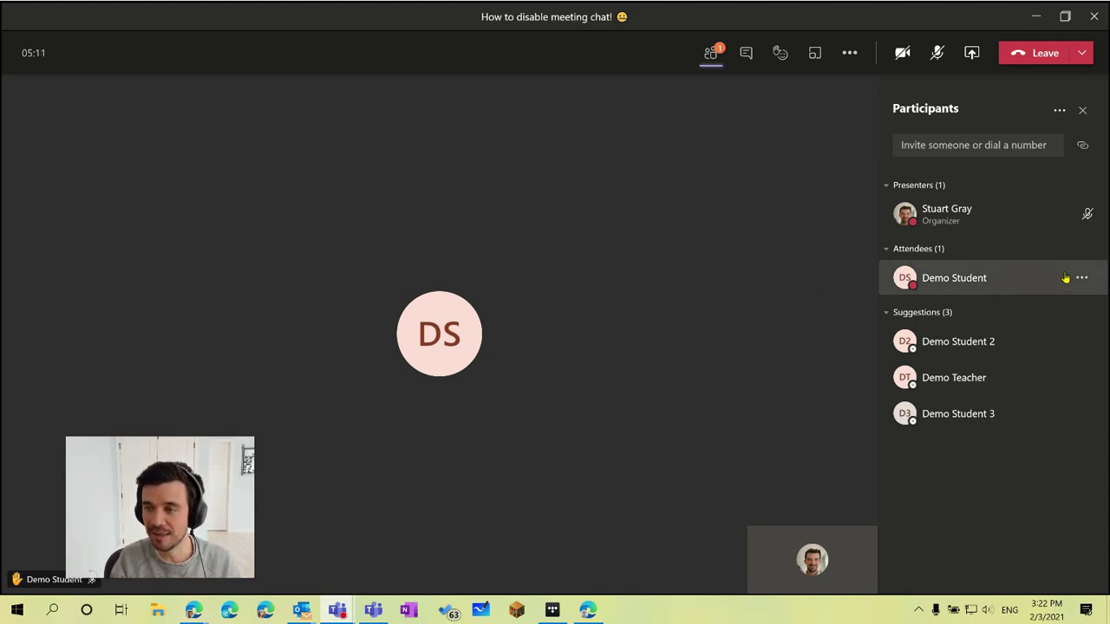
Step: Withdraw the student attendee's permission to unmute and lower their raised hand
left_click(1082, 279)
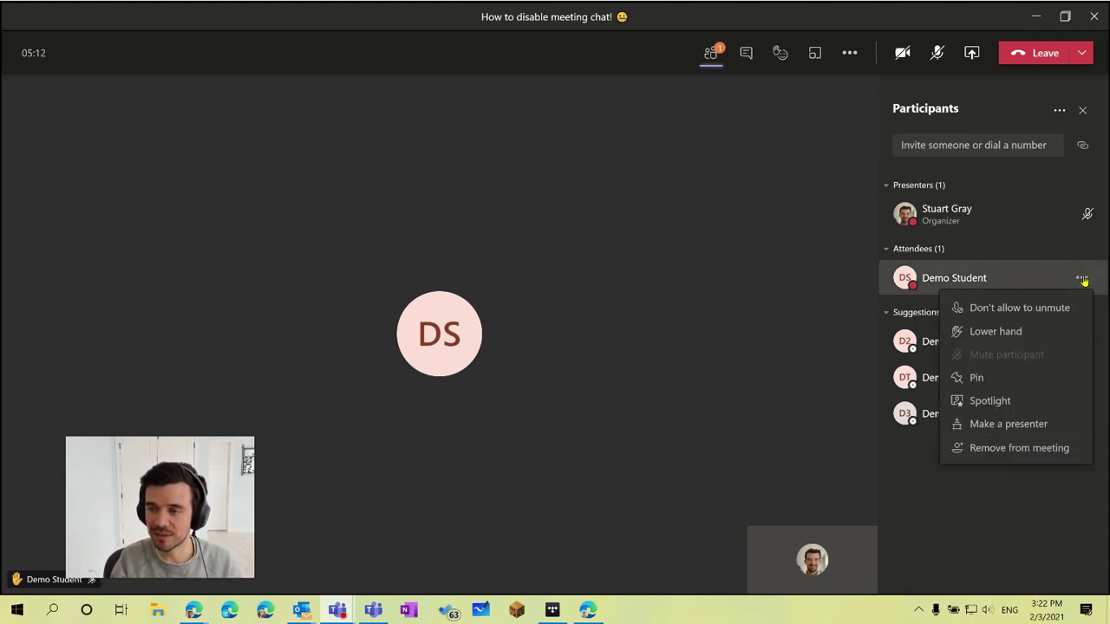
left_click(1032, 309)
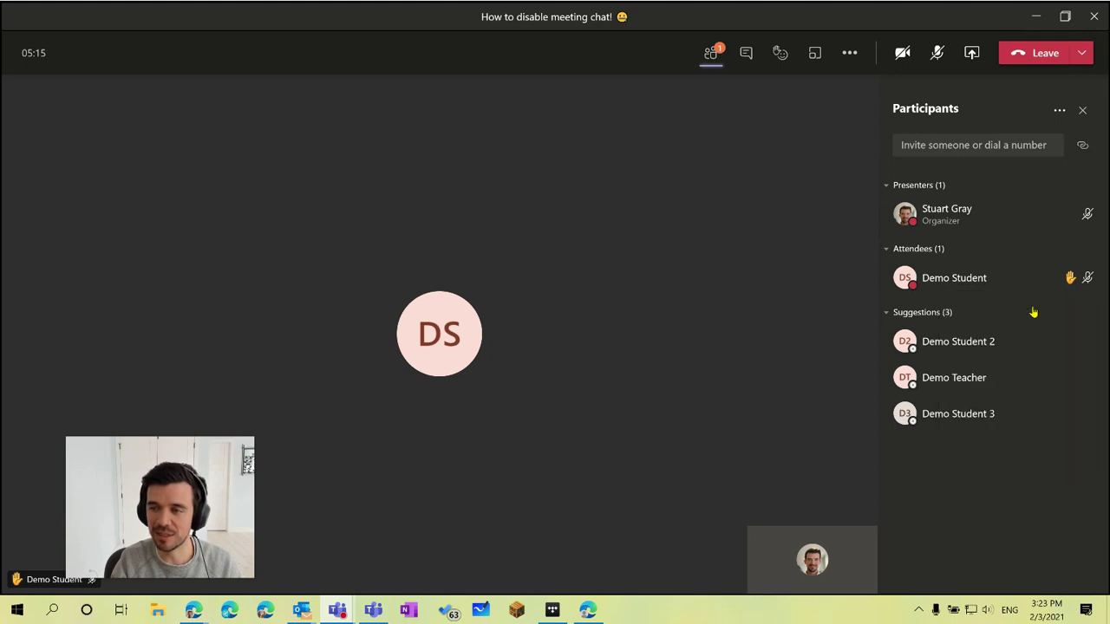
left_click(1081, 278)
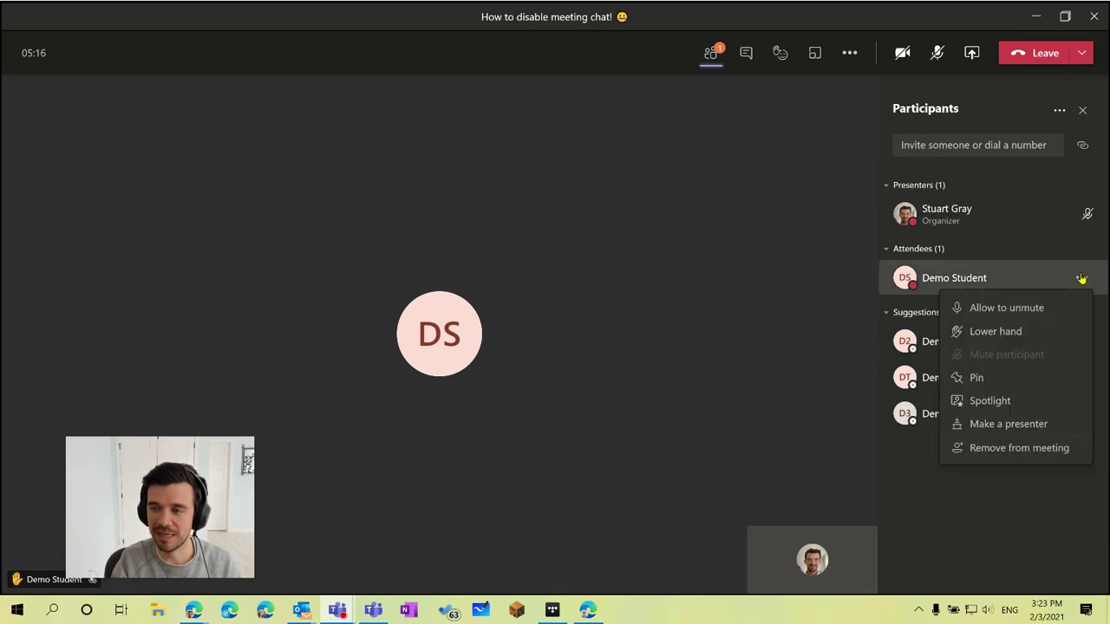
left_click(975, 331)
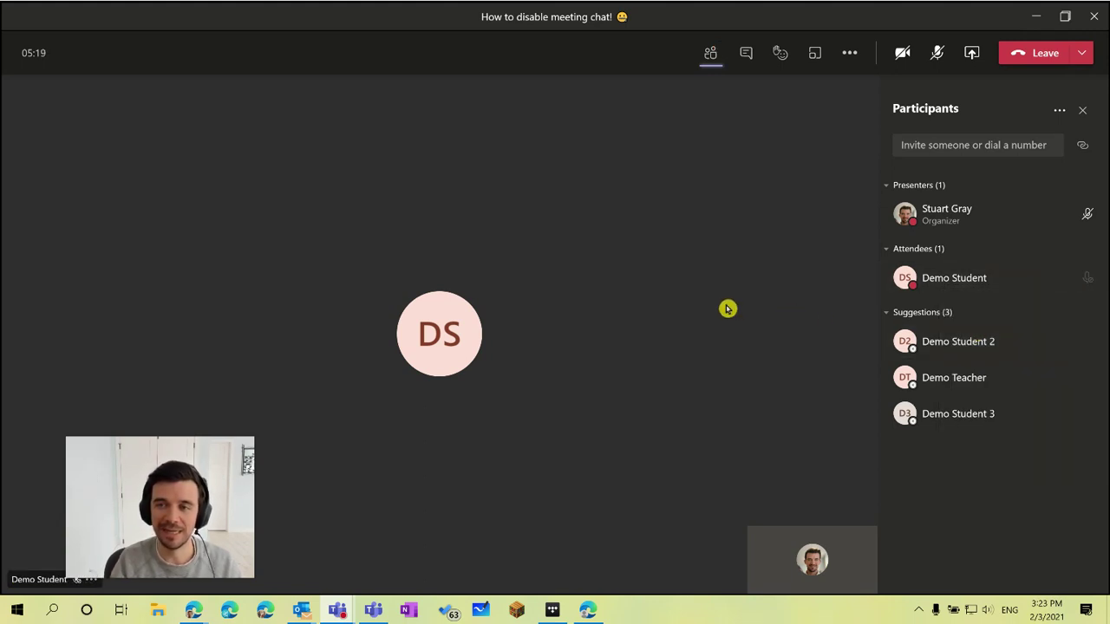